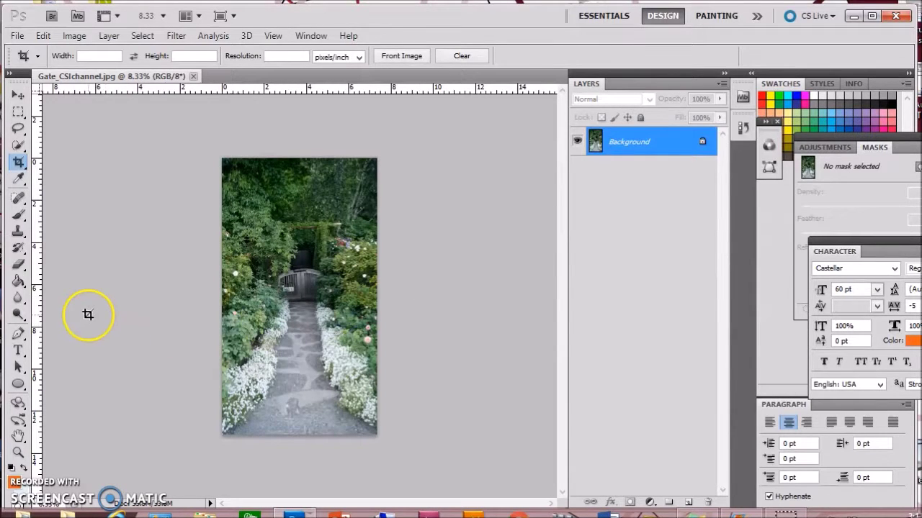
Add an empty layer above the garden gate photo and unlock the background as Layer 0
click(18, 453)
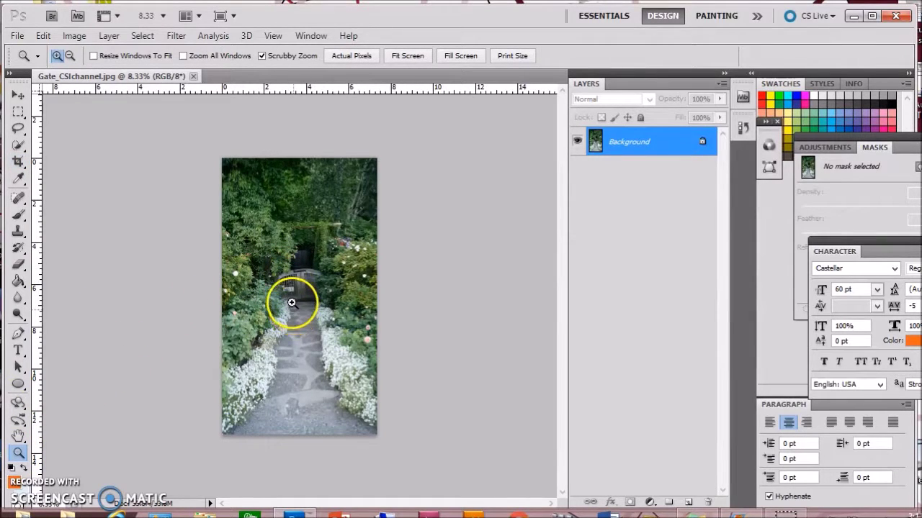
drag(292, 301, 329, 369)
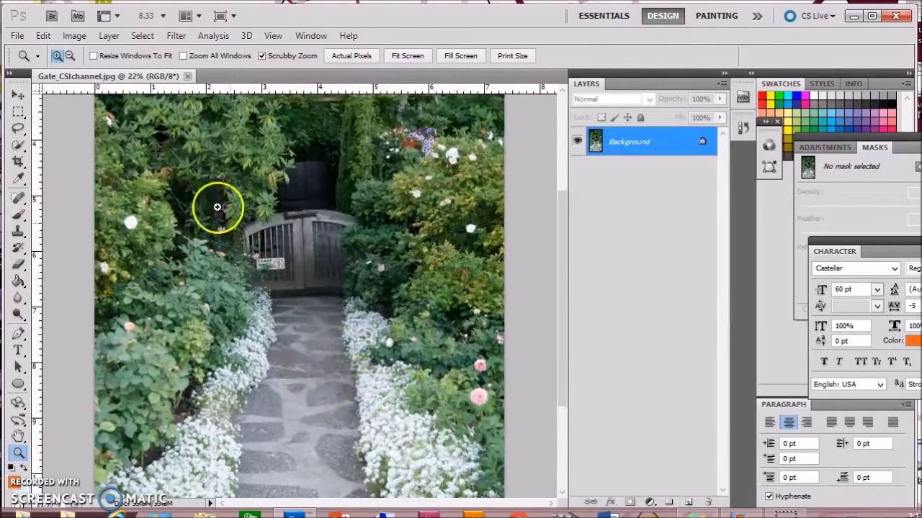
drag(222, 252, 303, 293)
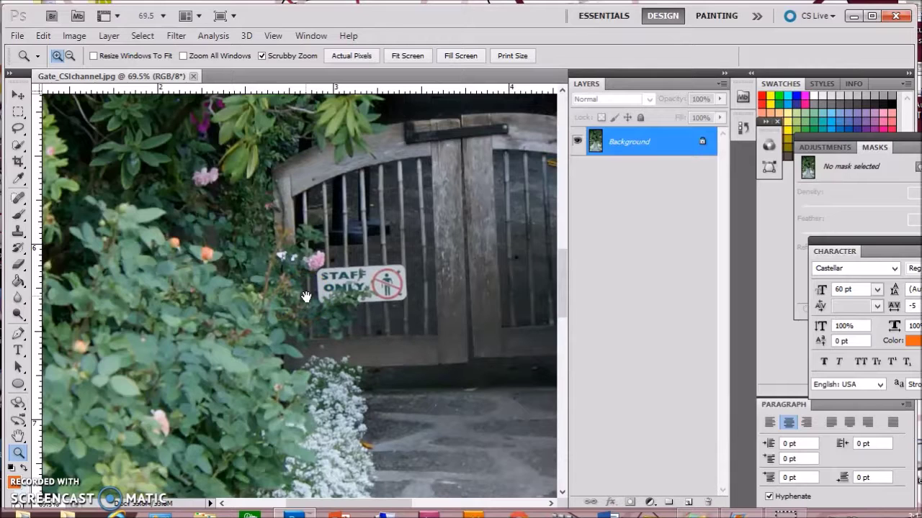
drag(306, 296, 220, 301)
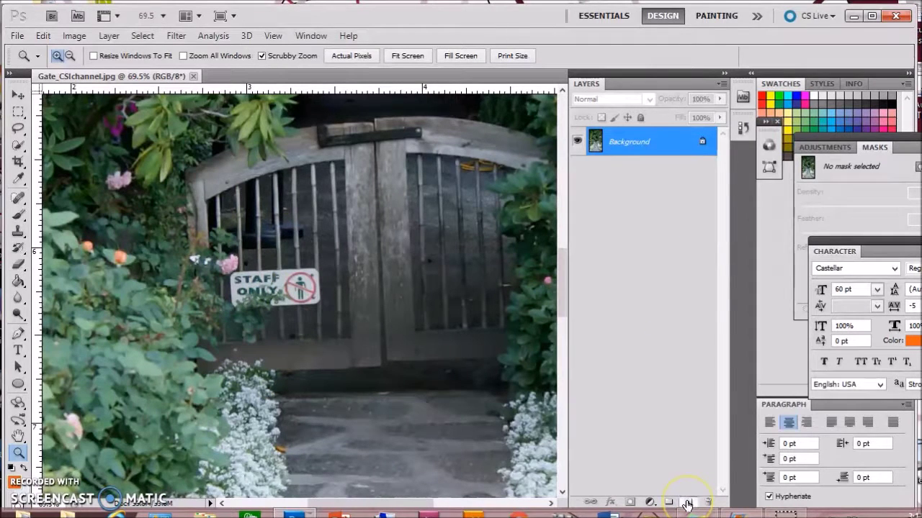
click(687, 504)
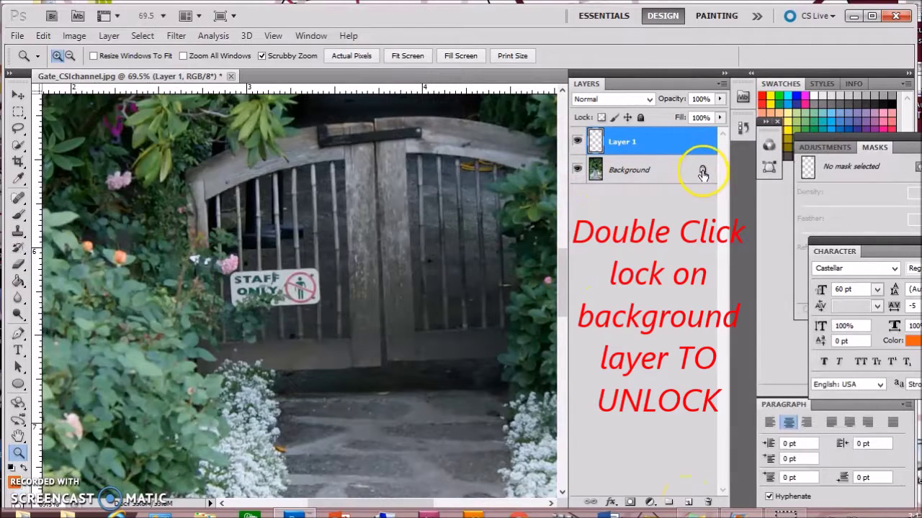
double_click(702, 171)
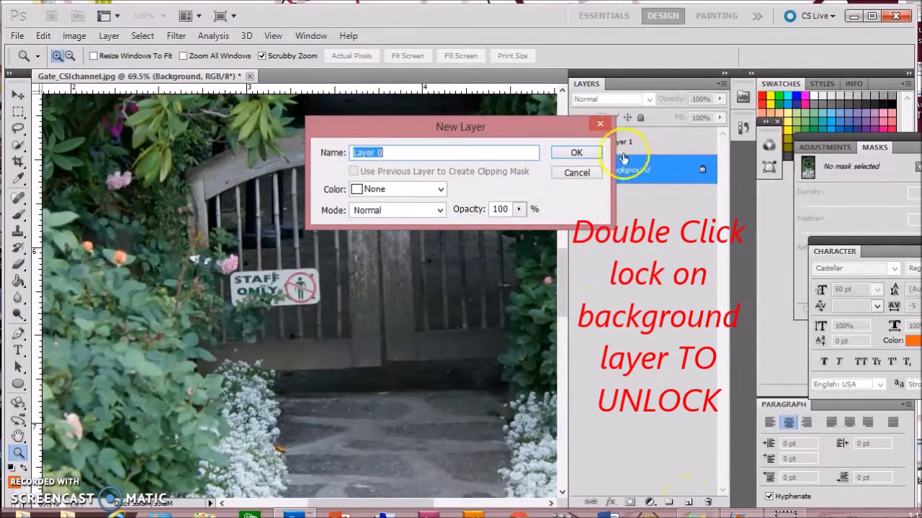
click(579, 154)
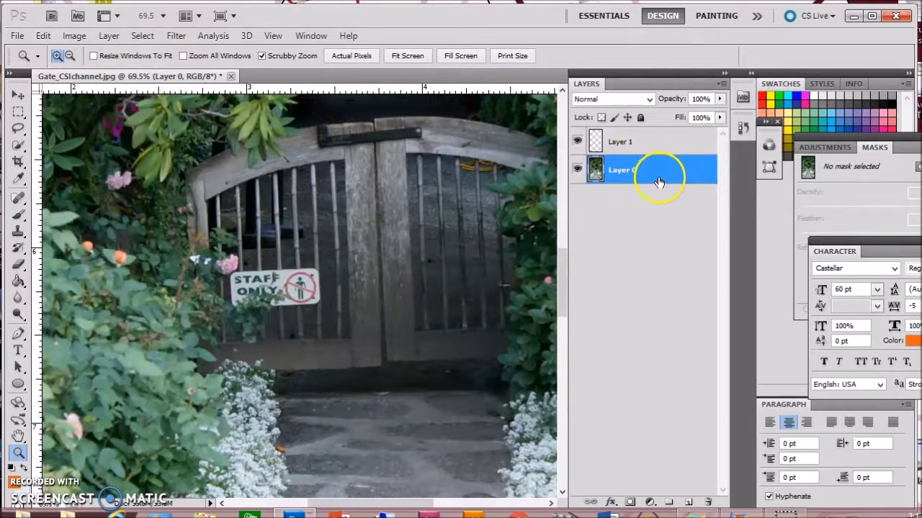
Duplicate Layer 0 and hide the original layer
drag(661, 174, 689, 503)
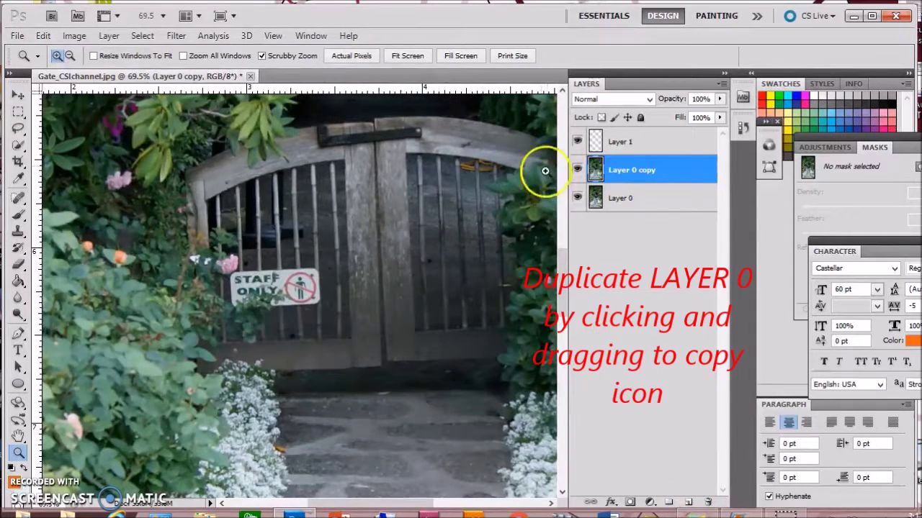
click(578, 198)
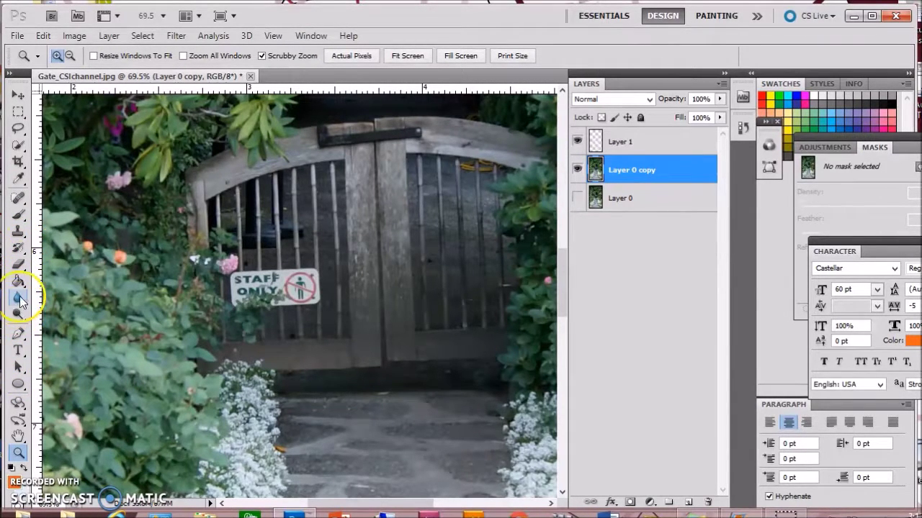
Paint out the STAFF ONLY sign and touch up the gate slats with the Content-Aware Spot Healing Brush at size 45
click(20, 199)
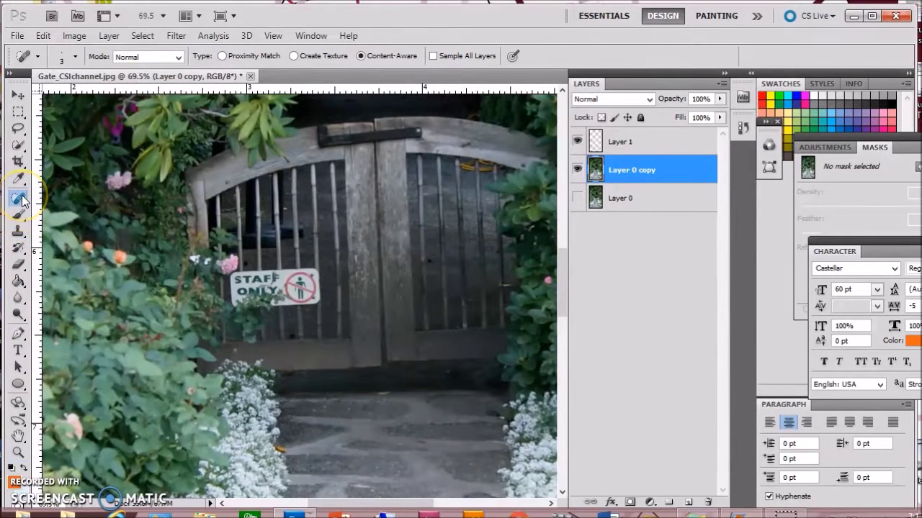
click(60, 198)
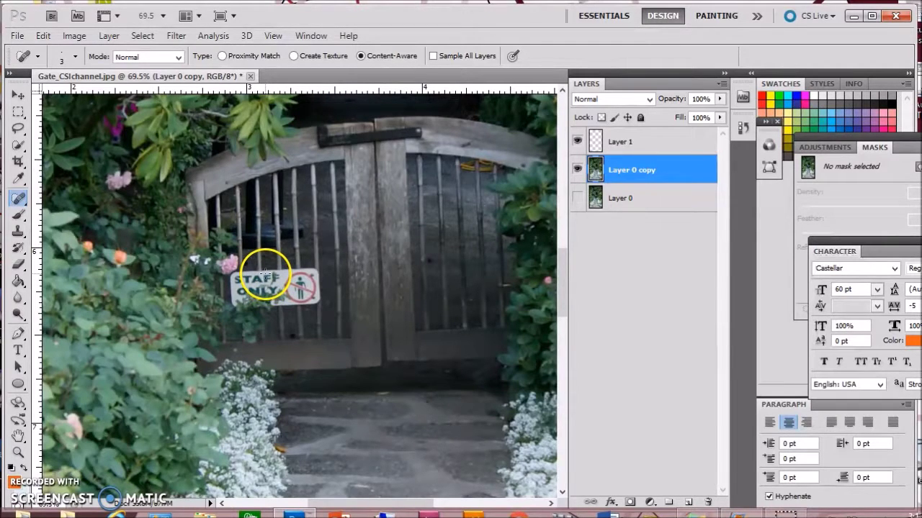
key(bracketright)
key(bracketright)
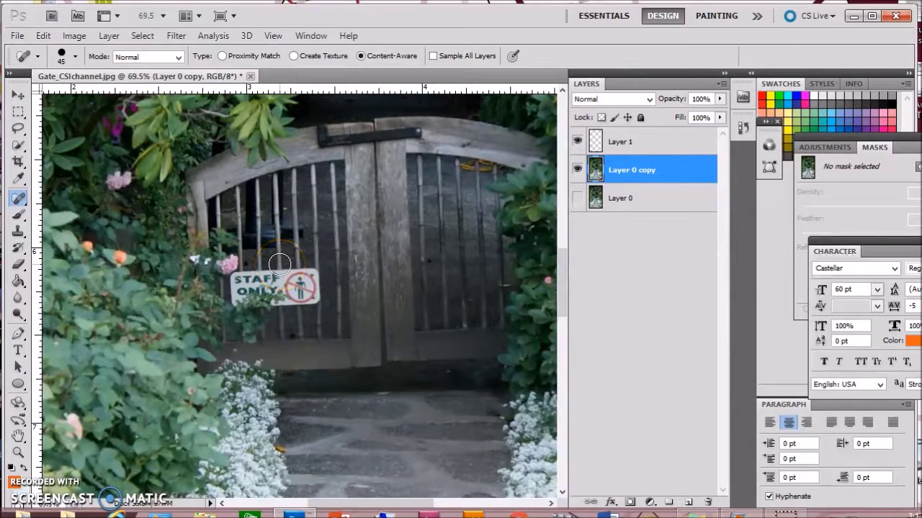
mouse_move(280, 266)
mouse_down()
mouse_move(298, 278)
mouse_move(284, 309)
mouse_move(315, 305)
mouse_move(299, 290)
mouse_move(315, 274)
mouse_move(294, 301)
mouse_move(285, 294)
mouse_move(293, 272)
mouse_up()
mouse_move(232, 290)
mouse_down()
mouse_move(289, 258)
mouse_move(323, 280)
mouse_up()
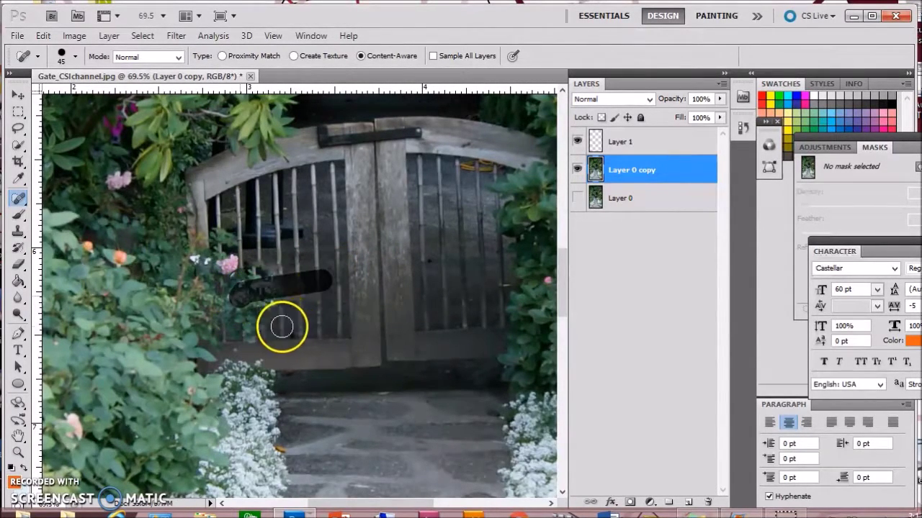
drag(267, 309, 293, 287)
drag(219, 305, 253, 282)
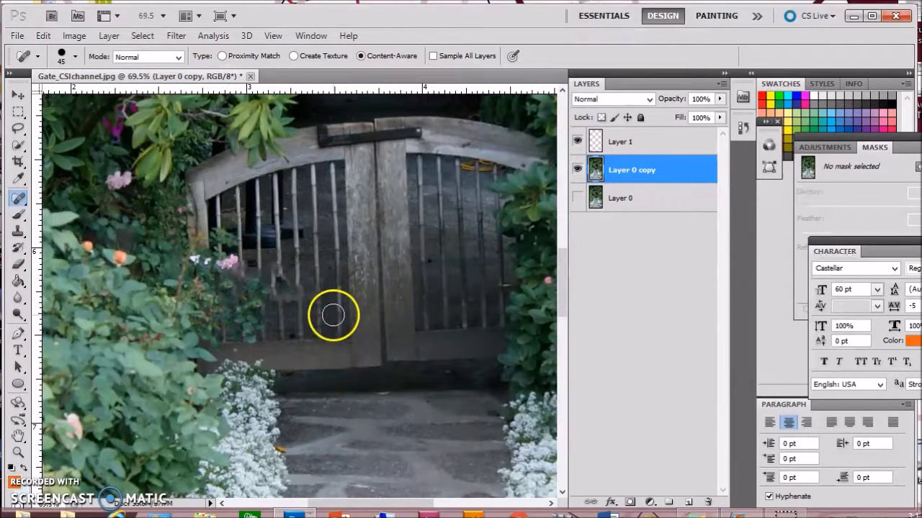
drag(298, 273, 315, 354)
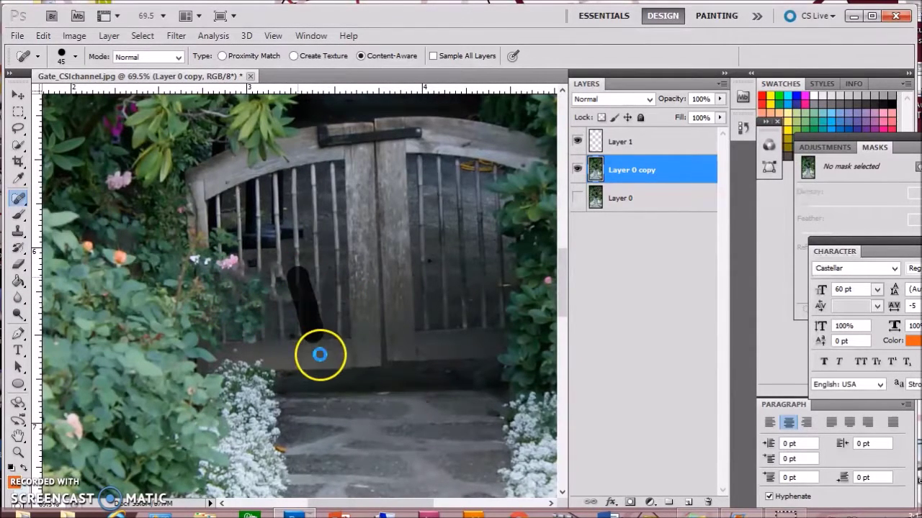
drag(277, 253, 290, 332)
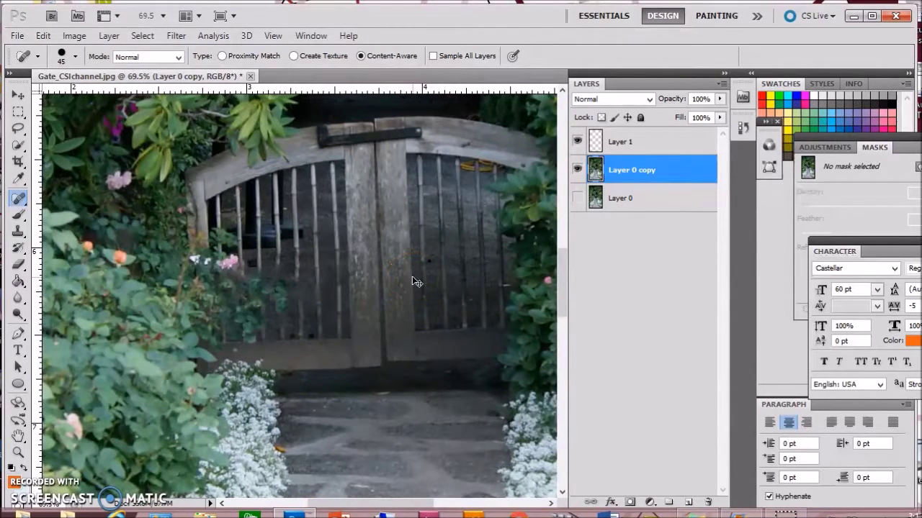
Show the original Layer 0 instead of its retouched copy and rename it "before"
key(ctrl+minus)
key(ctrl+minus)
key(ctrl+minus)
key(ctrl+minus)
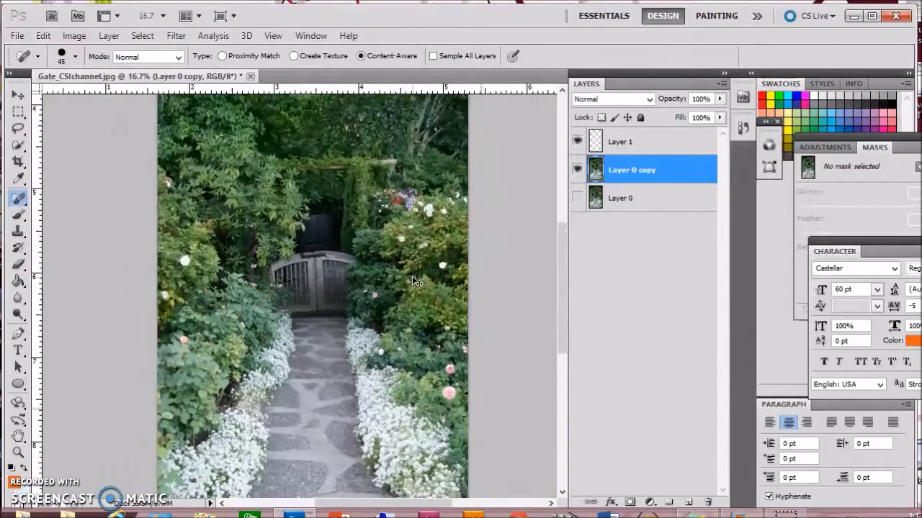
key(ctrl+minus)
key(ctrl+minus)
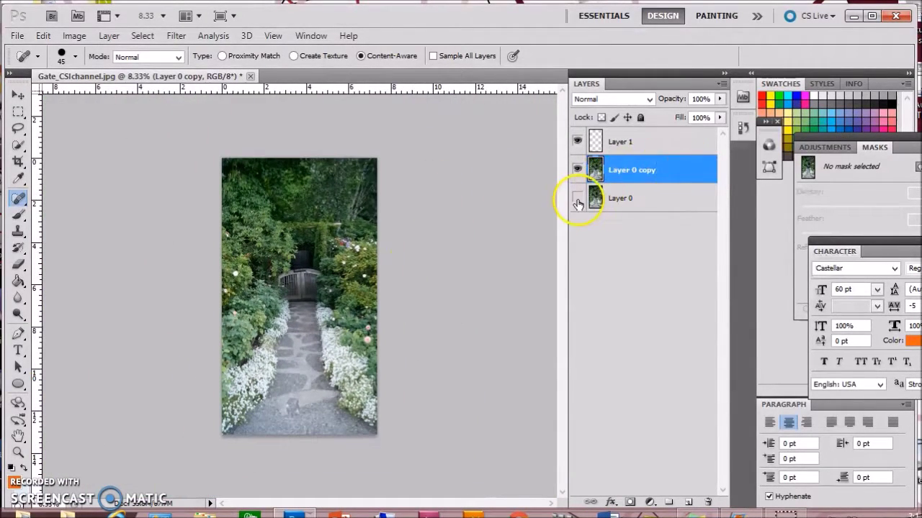
click(578, 169)
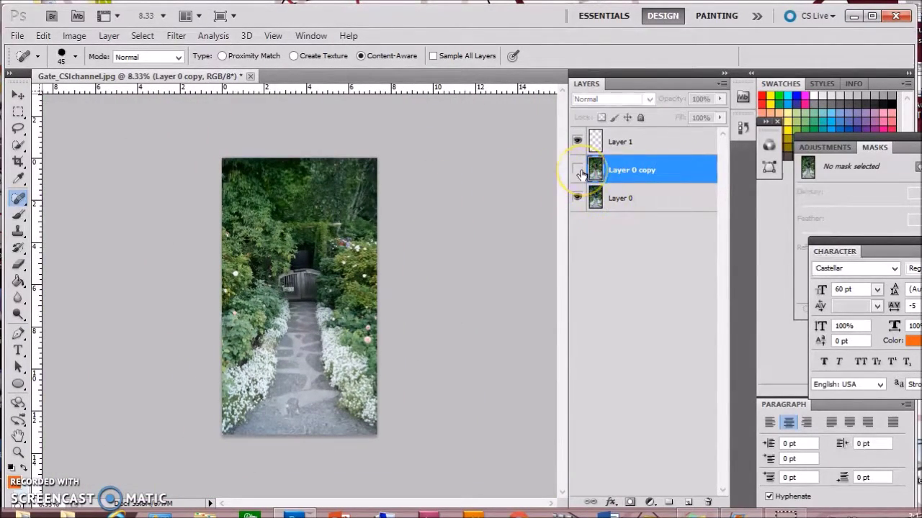
double_click(622, 198)
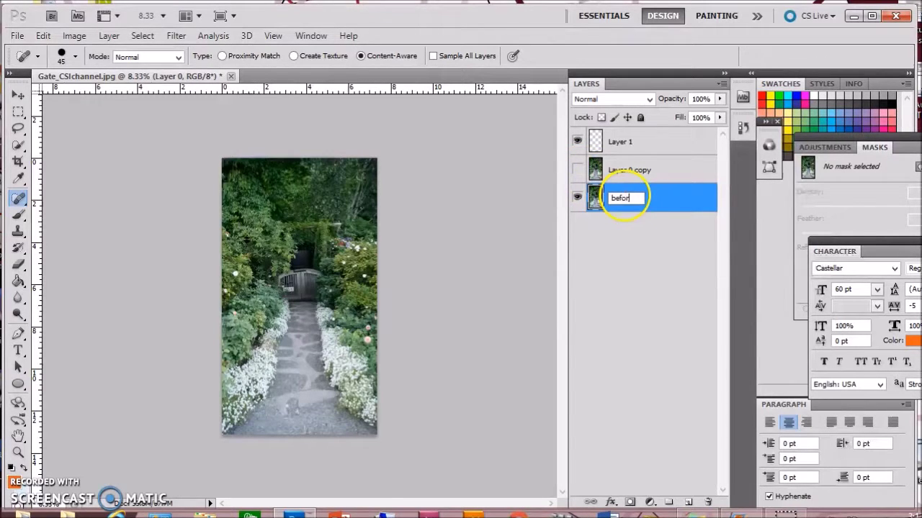
text(before)
click(620, 253)
Show the retouched Layer 0 copy again and rename it "after"
click(578, 170)
double_click(634, 170)
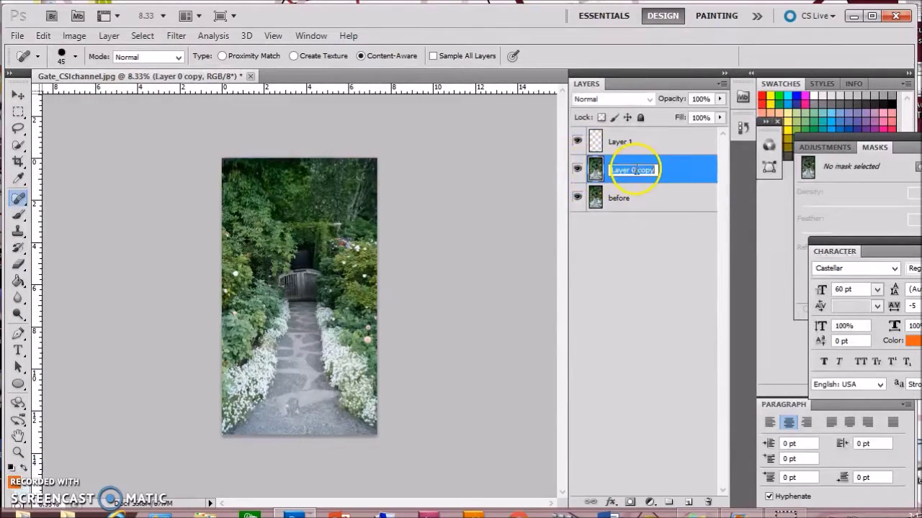
text(after)
click(638, 268)
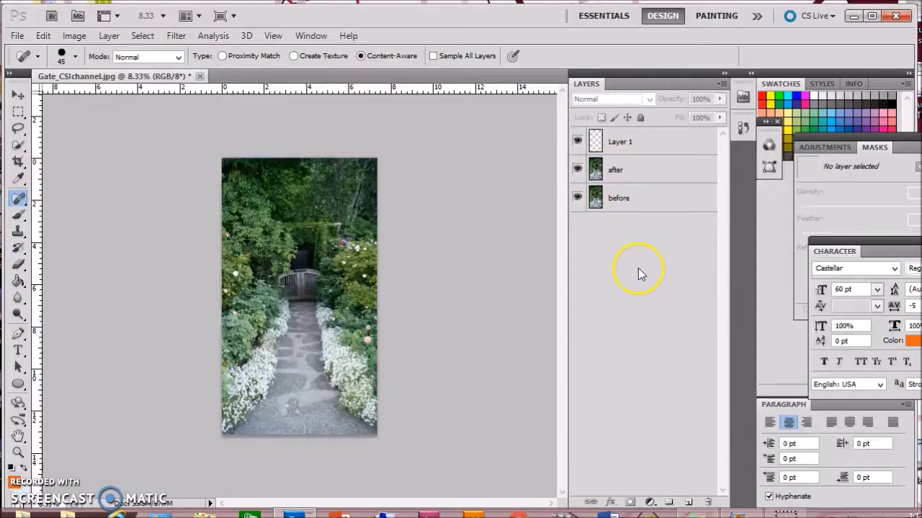
Save the document as Gate_CSIchannel_video2.psd
click(16, 36)
click(16, 35)
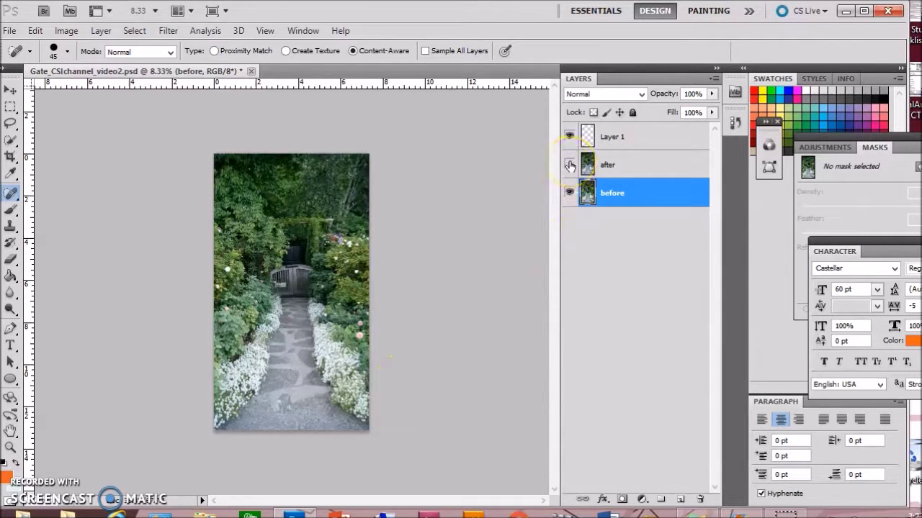
Duplicate the "before" layer and hide the original
click(613, 188)
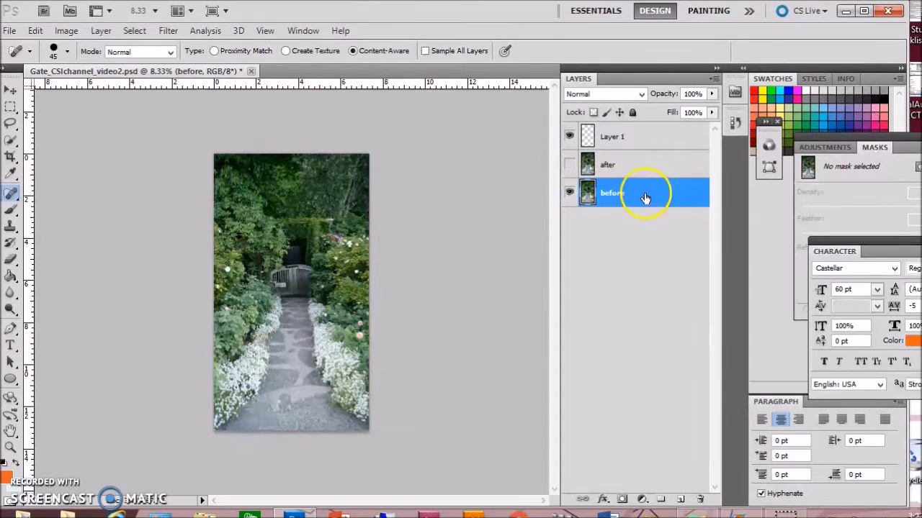
drag(645, 198, 681, 502)
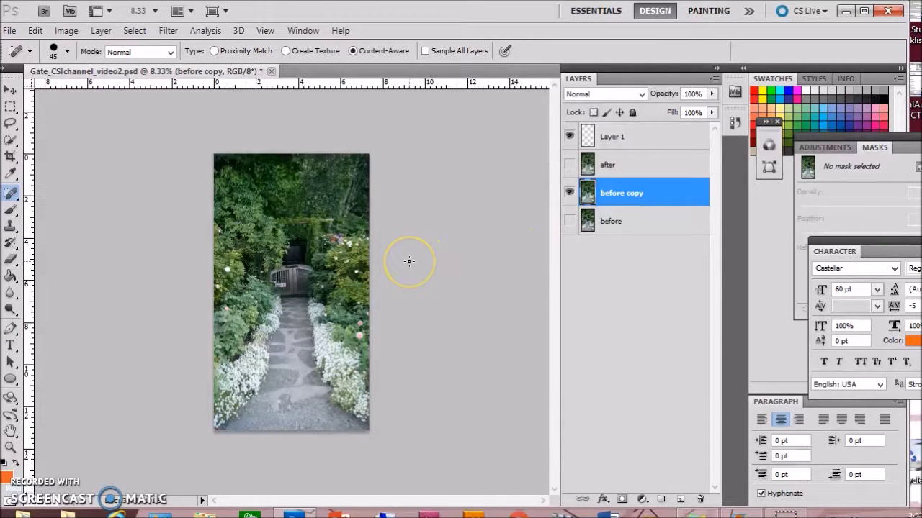
Paint over the figure and upper edge of the STAFF ONLY sign with the Healing Brush at size 25, sampling the gate just above it
click(10, 449)
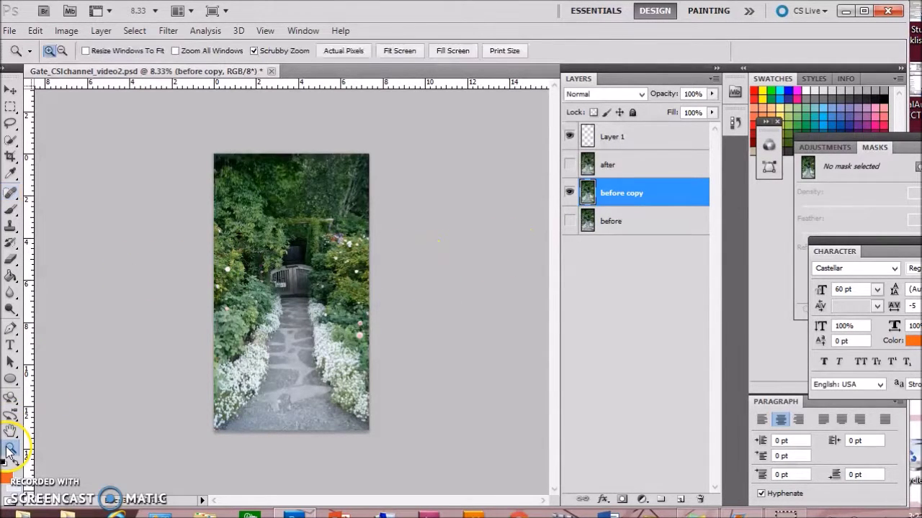
drag(273, 283, 276, 286)
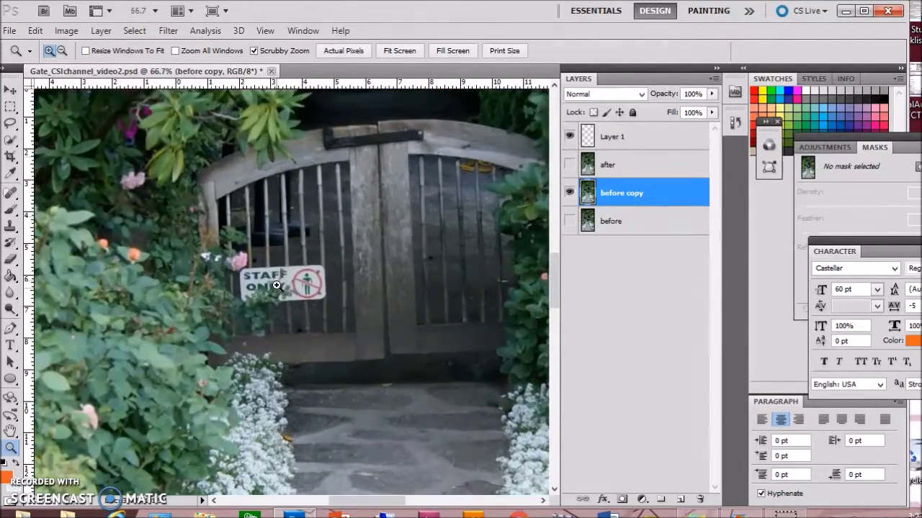
click(277, 285)
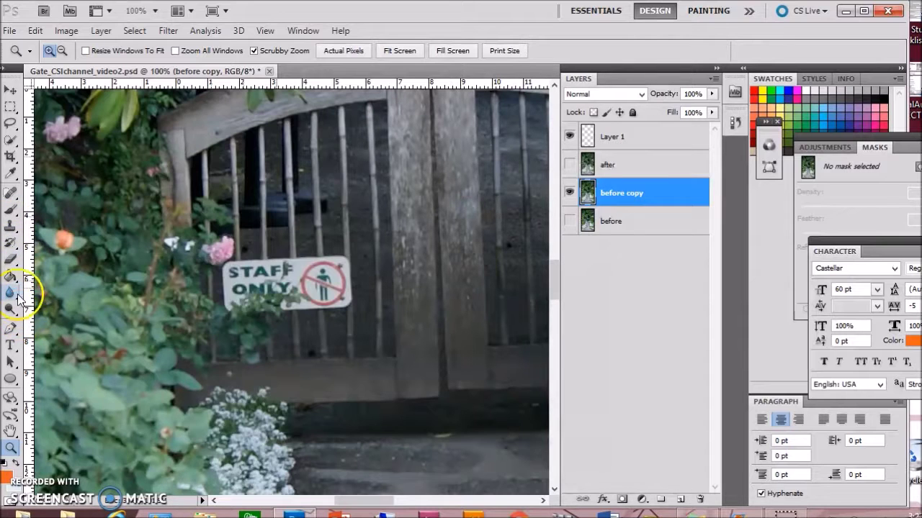
click(14, 194)
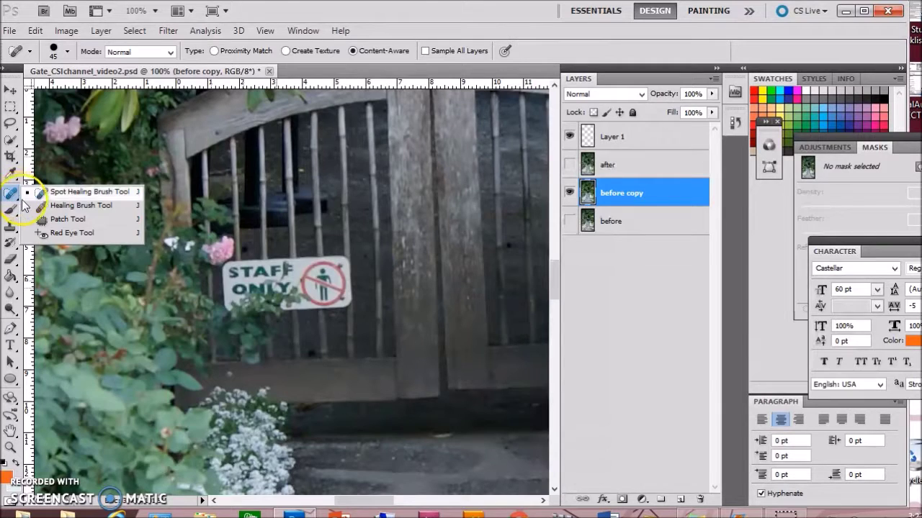
click(72, 205)
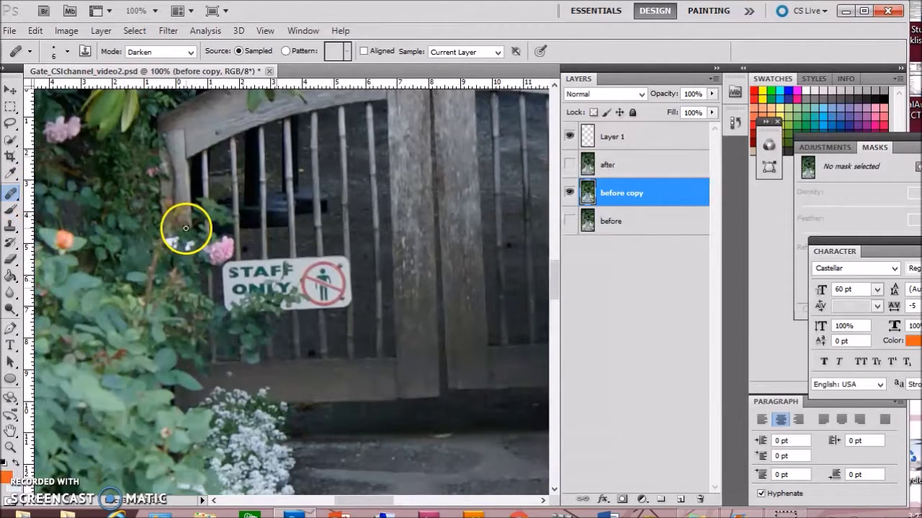
key(bracketright)
key(bracketright)
key(bracketright)
key(bracketright)
key(bracketright)
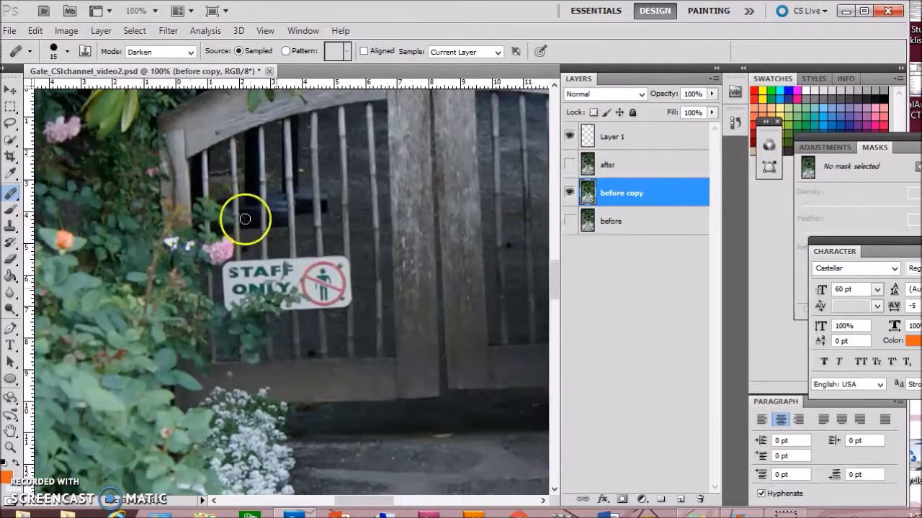
drag(311, 249, 330, 237)
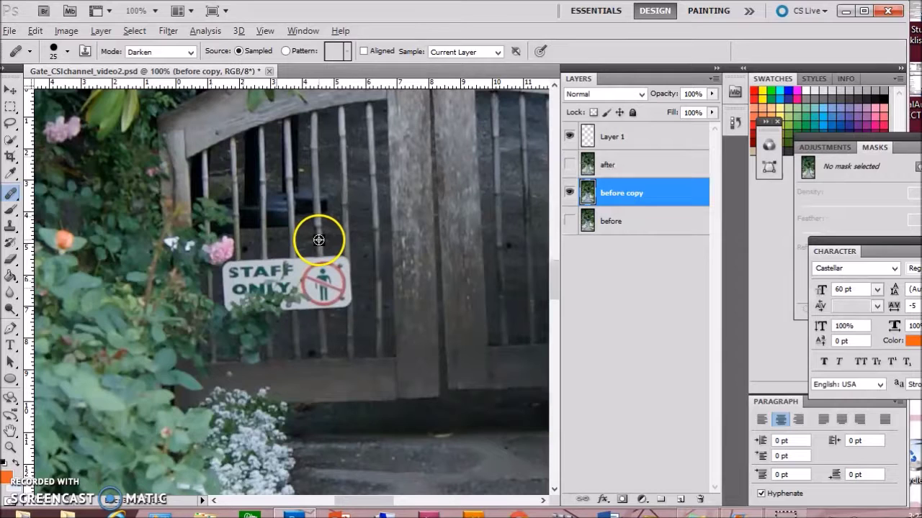
alt+click(319, 240)
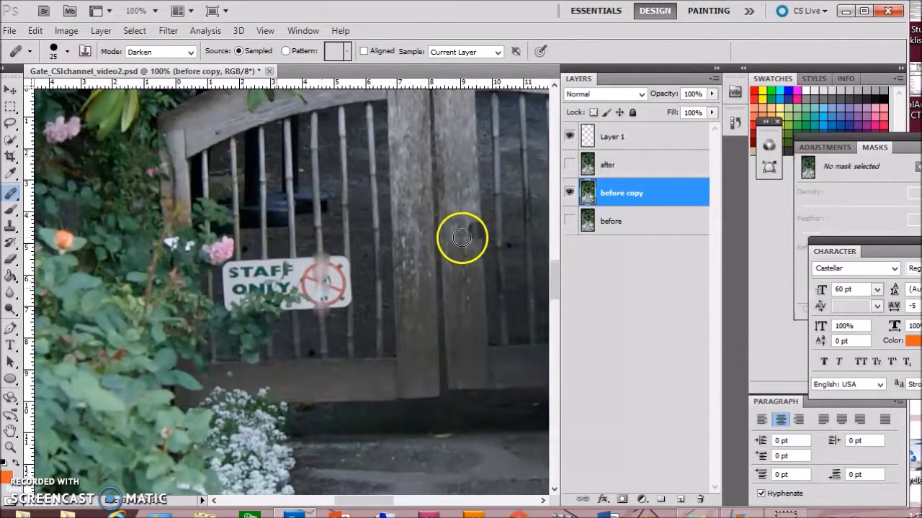
alt+click(333, 246)
click(334, 261)
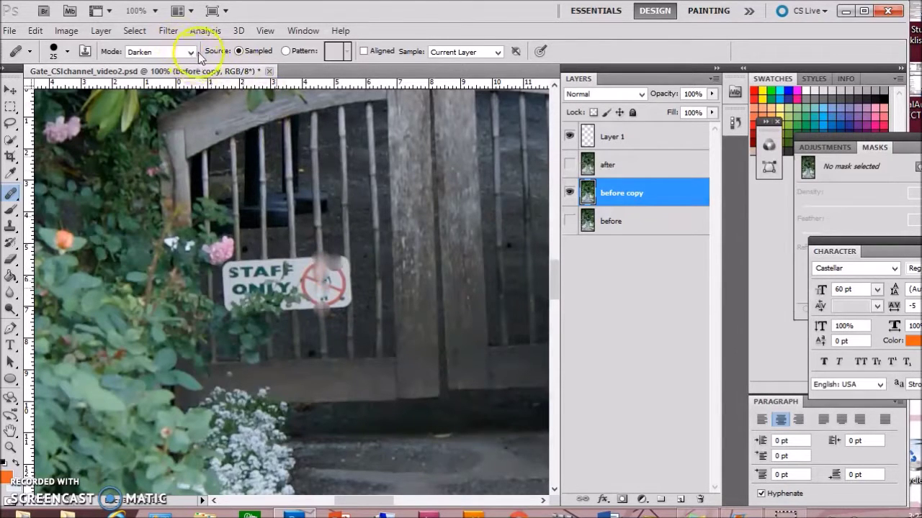
Set the Healing Brush blending mode to Normal
click(194, 54)
click(176, 69)
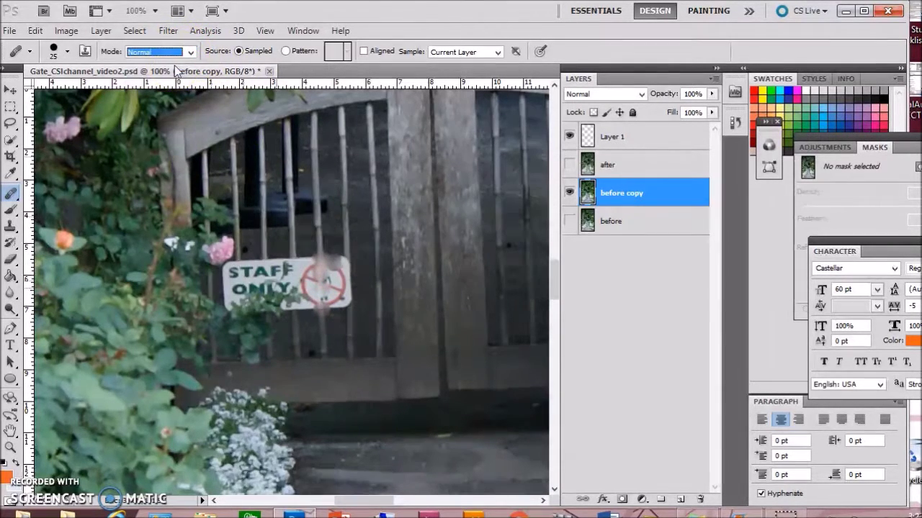
Paint over the figure half of the STAFF ONLY sign in Normal mode, using sampled areas of the gate as source
mouse_move(346, 231)
mouse_down()
mouse_move(332, 262)
mouse_move(335, 319)
mouse_move(344, 259)
mouse_up()
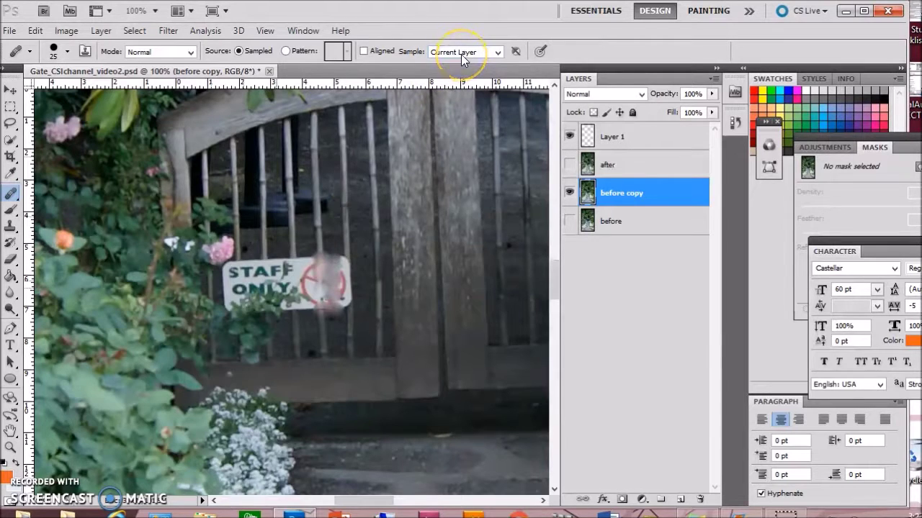
click(286, 51)
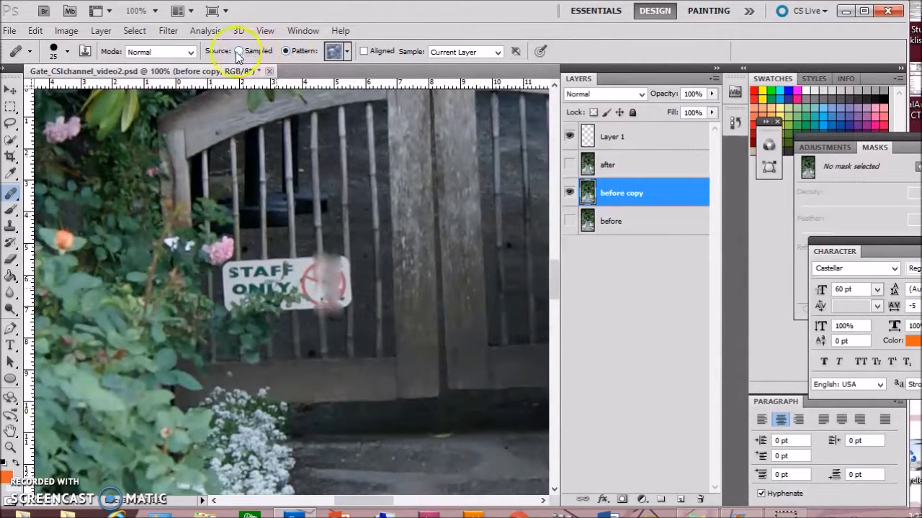
mouse_move(295, 242)
mouse_down()
mouse_move(325, 272)
mouse_move(306, 241)
mouse_move(320, 266)
mouse_move(321, 258)
mouse_move(319, 297)
mouse_move(320, 277)
mouse_move(298, 261)
mouse_move(304, 245)
mouse_move(308, 321)
mouse_up()
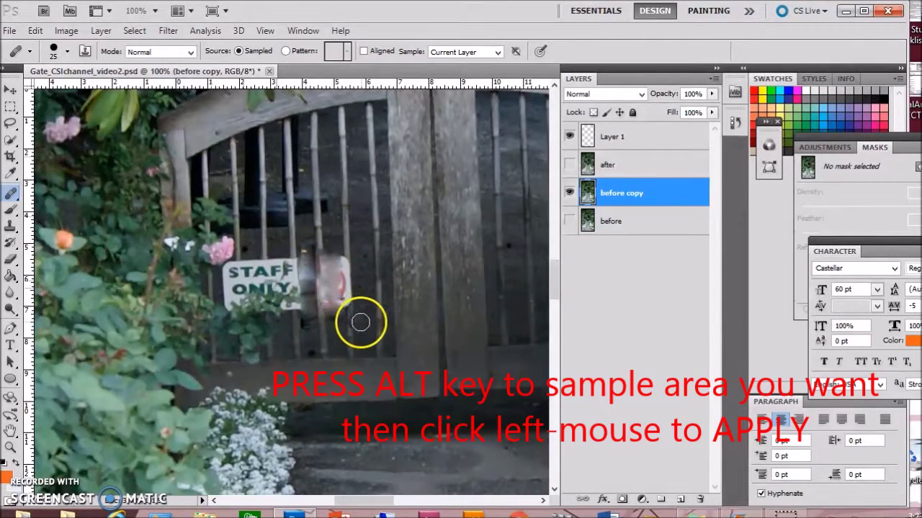
mouse_move(306, 306)
mouse_down()
mouse_move(309, 273)
mouse_move(307, 312)
mouse_move(323, 241)
mouse_up()
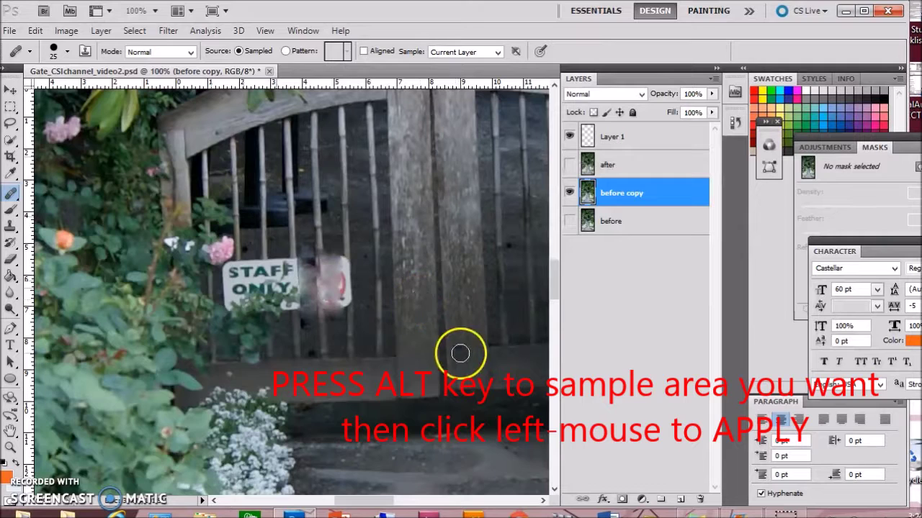
drag(438, 329, 316, 343)
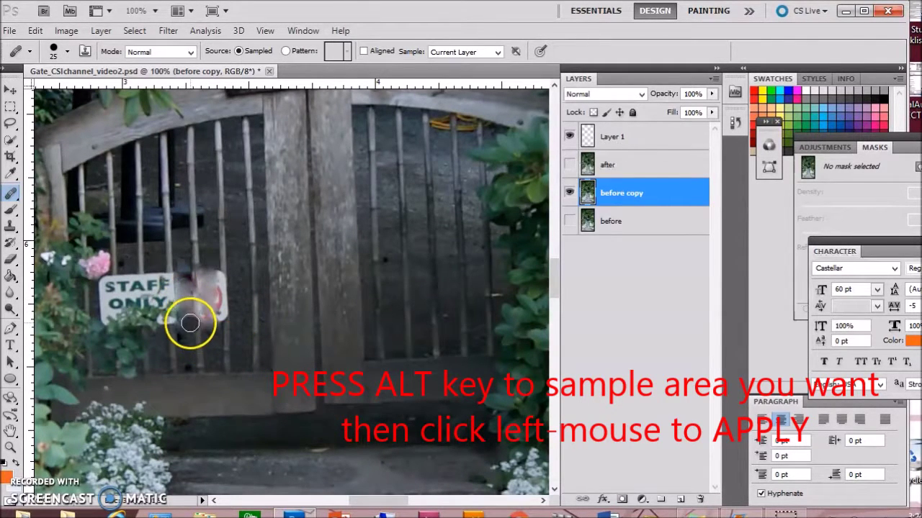
drag(185, 319, 183, 258)
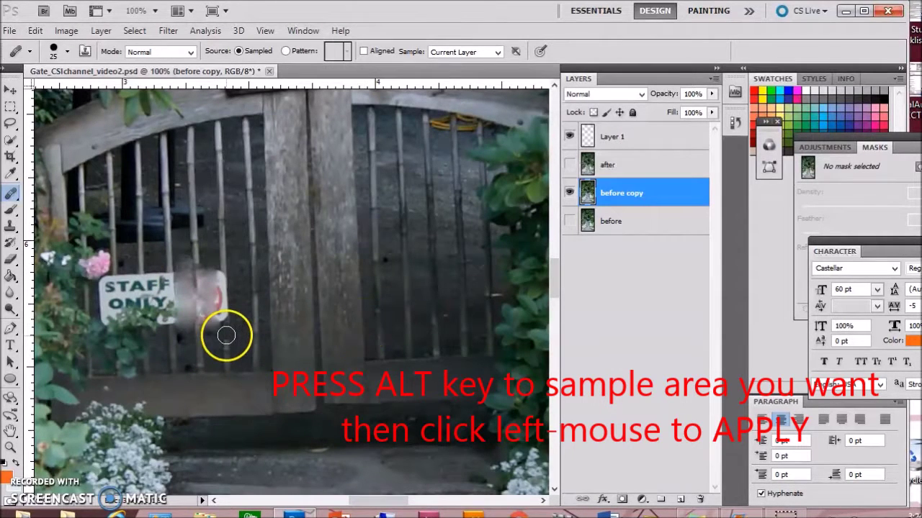
drag(223, 315, 223, 264)
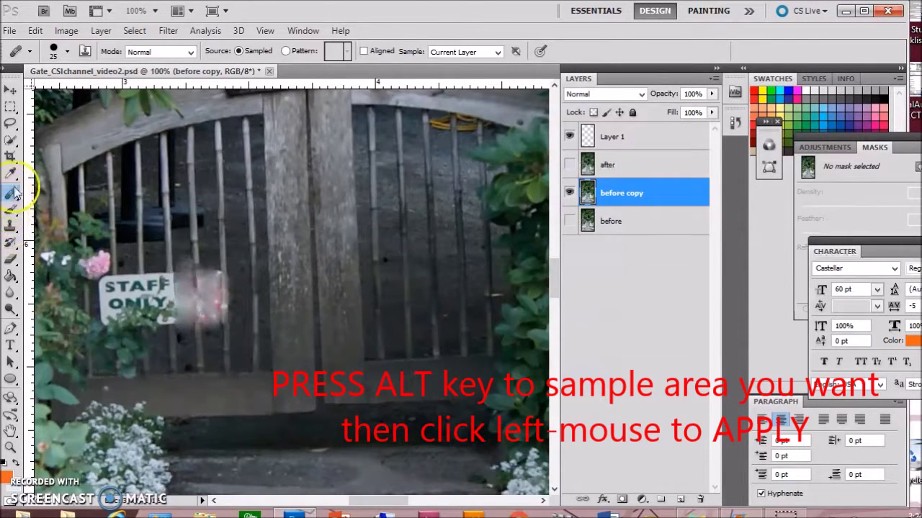
Dab the Healing Brush over the pinkish remains of the sign's figure, sampling the gate just above
click(9, 144)
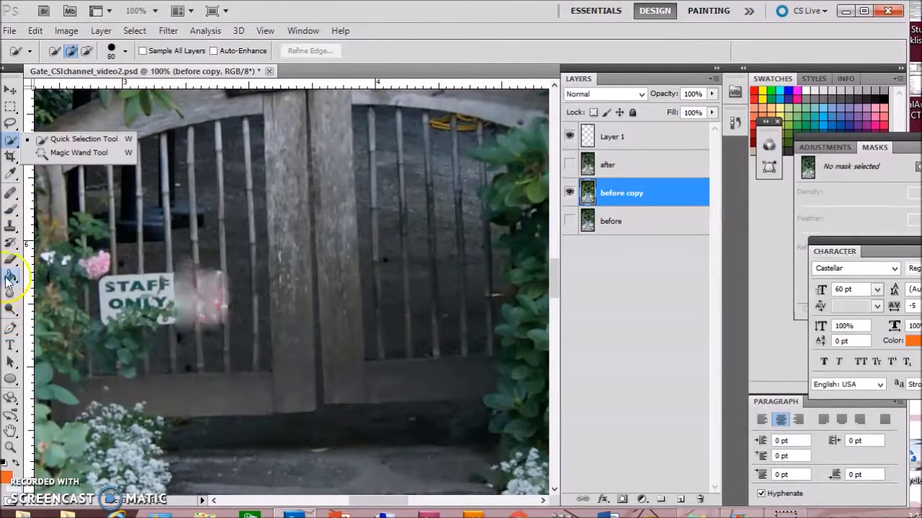
click(10, 193)
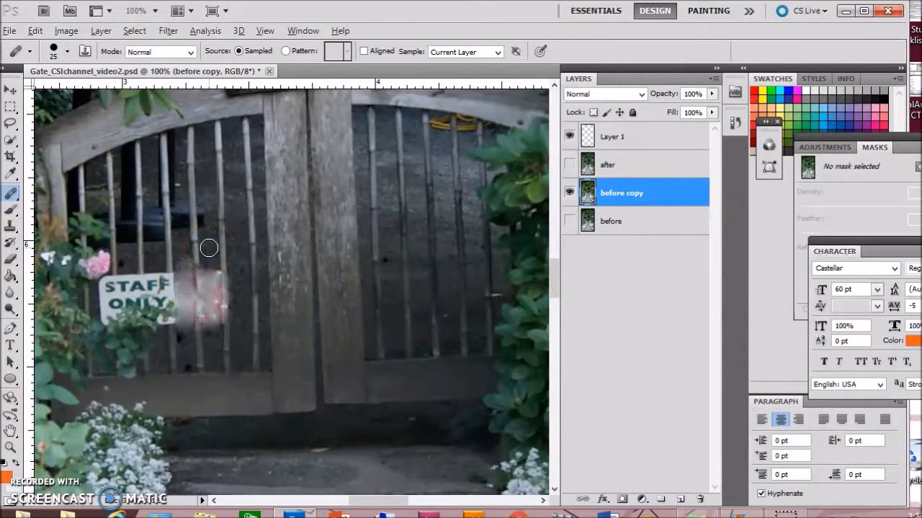
click(208, 272)
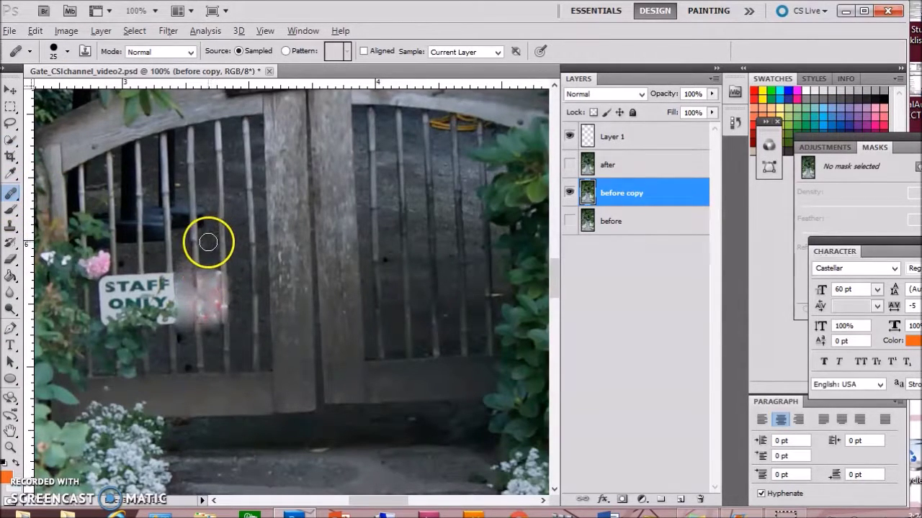
click(209, 283)
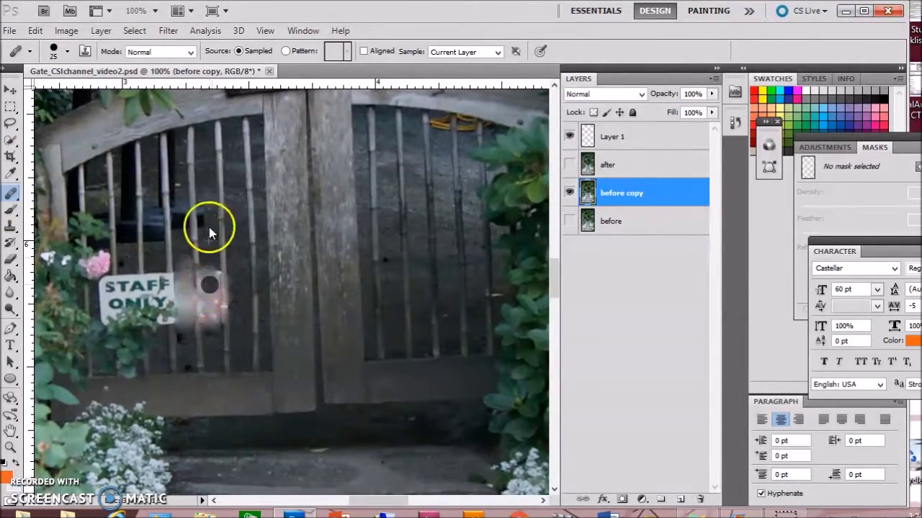
Set the Healing Brush mode to Multiply and paint over the smudged figure area and the middle of the STAFF ONLY lettering
click(151, 51)
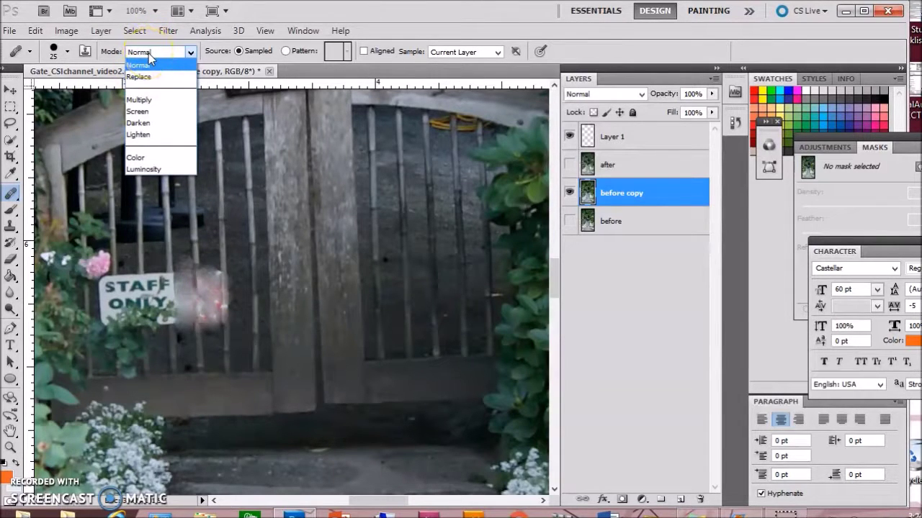
click(147, 100)
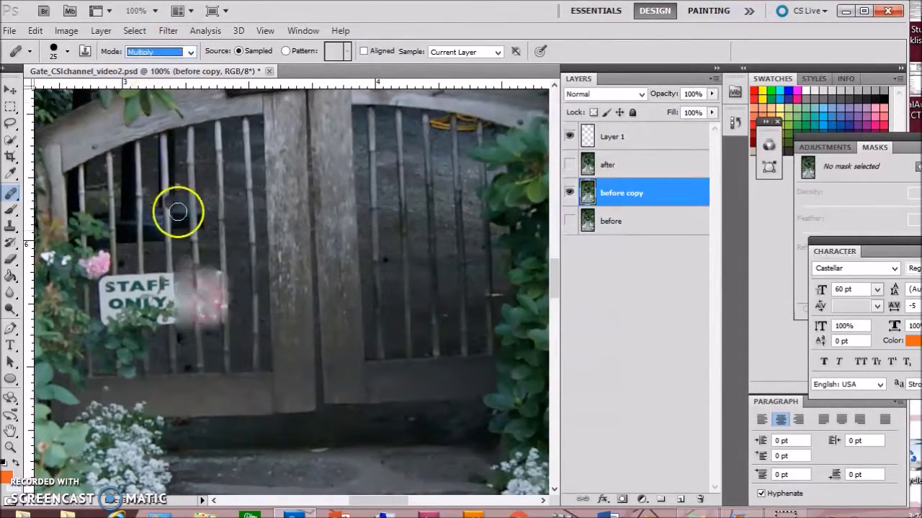
drag(181, 275, 185, 291)
mouse_move(185, 324)
mouse_down()
mouse_move(185, 346)
mouse_move(184, 239)
mouse_up()
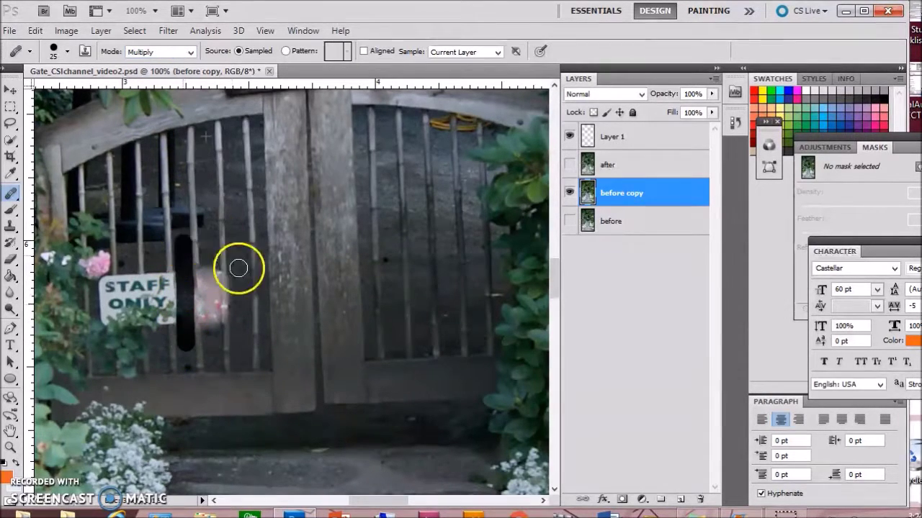
mouse_move(211, 336)
mouse_down()
mouse_move(214, 247)
mouse_move(211, 339)
mouse_up()
mouse_move(125, 355)
mouse_down()
mouse_move(128, 280)
mouse_move(195, 297)
mouse_move(149, 286)
mouse_move(129, 255)
mouse_move(137, 302)
mouse_up()
key(ctrl+z)
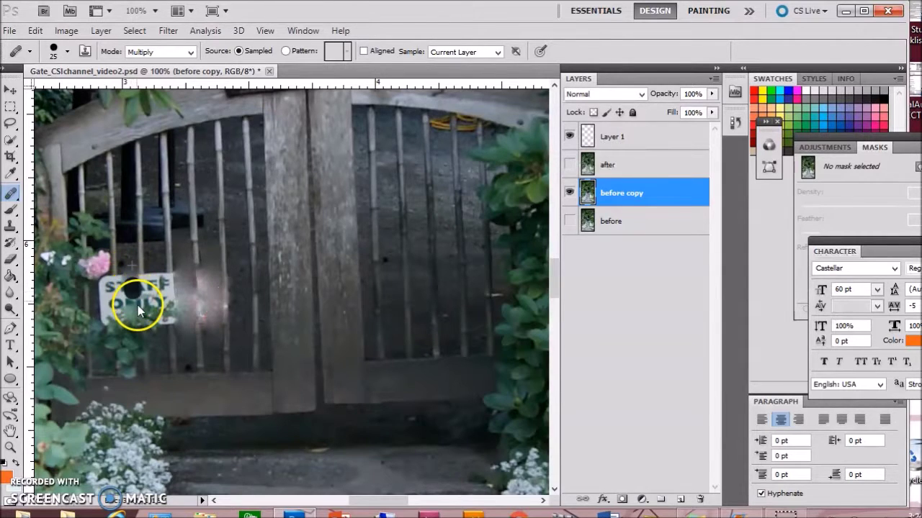
Paint over most of the remaining STAFF ONLY lettering with the Healing Brush at size 25
key(ctrl+plus)
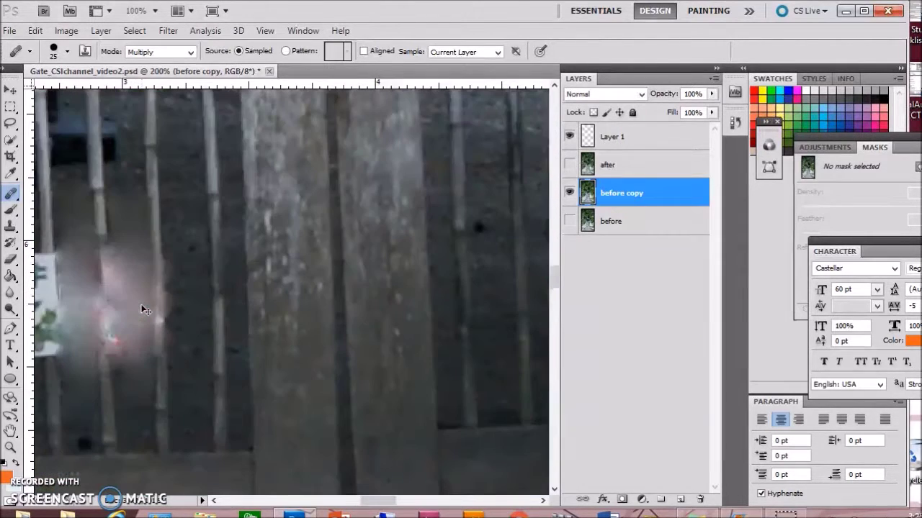
drag(143, 306, 411, 292)
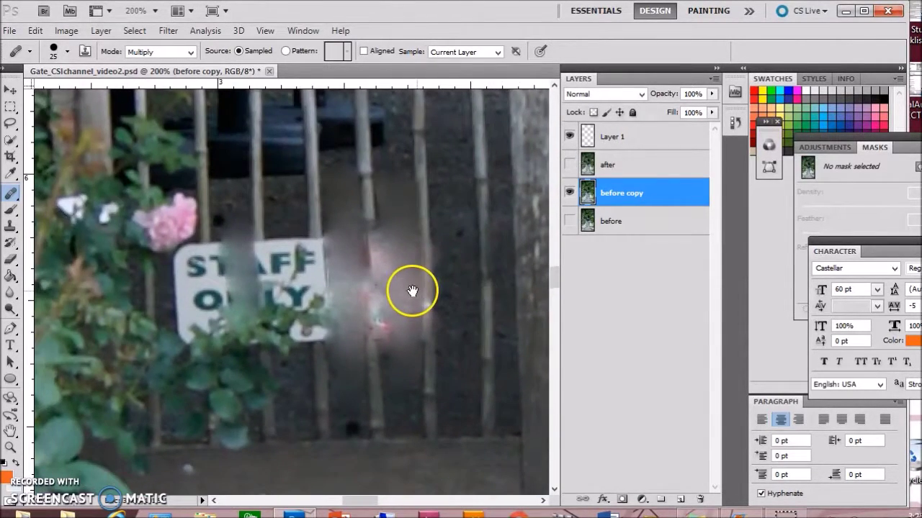
drag(230, 212, 230, 247)
mouse_move(283, 224)
mouse_down()
mouse_move(283, 243)
mouse_move(329, 273)
mouse_up()
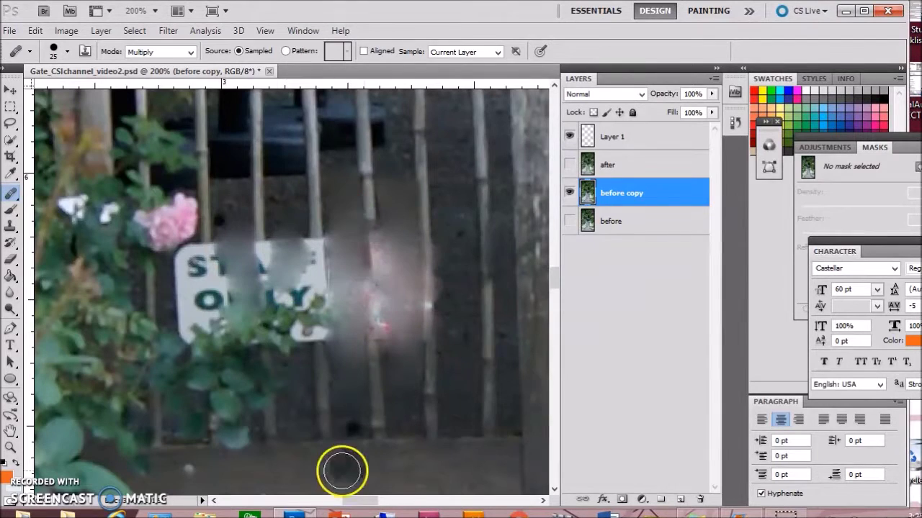
mouse_move(288, 302)
mouse_down()
mouse_move(301, 263)
mouse_move(284, 288)
mouse_move(274, 258)
mouse_move(287, 245)
mouse_move(313, 284)
mouse_up()
mouse_move(216, 245)
mouse_down()
mouse_move(226, 257)
mouse_move(225, 293)
mouse_up()
Reduce the Healing Brush to size 10 and paint over the sign's edge beside the rose leaves
click(175, 319)
key([)
key([)
click(176, 303)
mouse_move(179, 305)
mouse_down()
mouse_move(185, 254)
mouse_move(175, 270)
mouse_move(188, 257)
mouse_move(193, 267)
mouse_move(180, 313)
mouse_move(201, 311)
mouse_move(191, 323)
mouse_move(201, 258)
mouse_move(212, 284)
mouse_move(219, 262)
mouse_up()
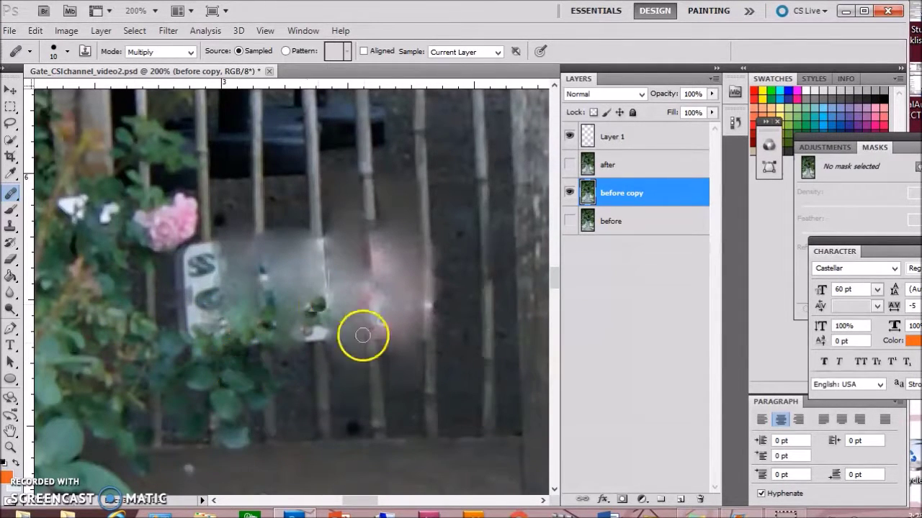
Enlarge the Healing Brush to size 35 and paint gate bars over the sign's middle and lower edge
key(bracketright)
key(bracketright)
key(bracketright)
key(bracketright)
key(bracketright)
mouse_move(287, 243)
mouse_down()
mouse_move(264, 205)
mouse_move(264, 266)
mouse_up()
drag(274, 333, 267, 323)
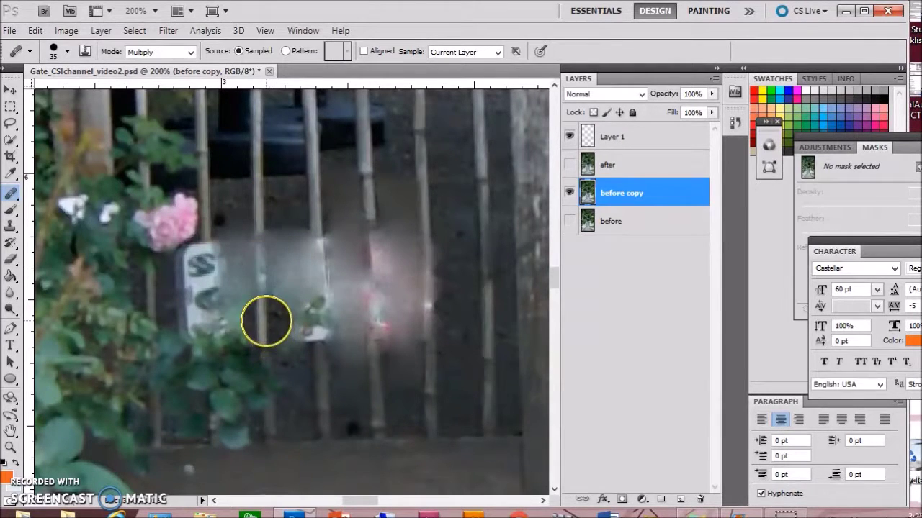
drag(349, 324, 328, 322)
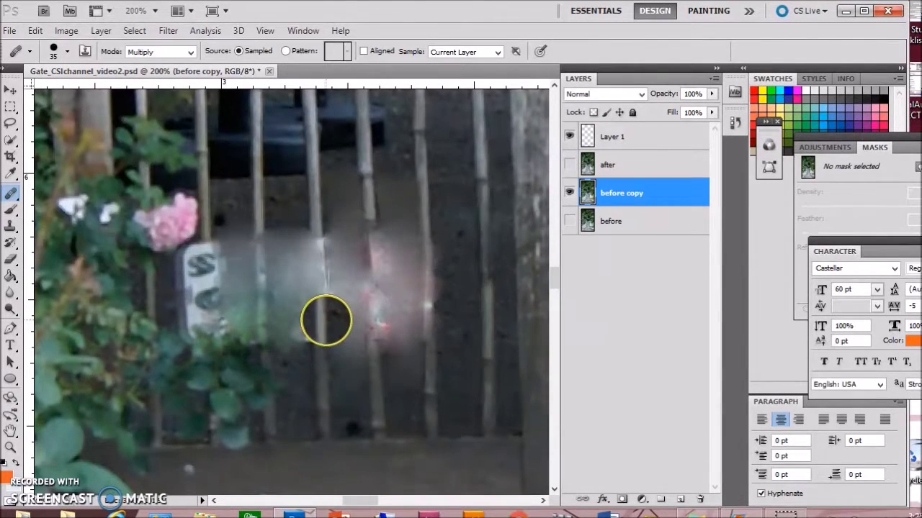
click(326, 320)
click(318, 264)
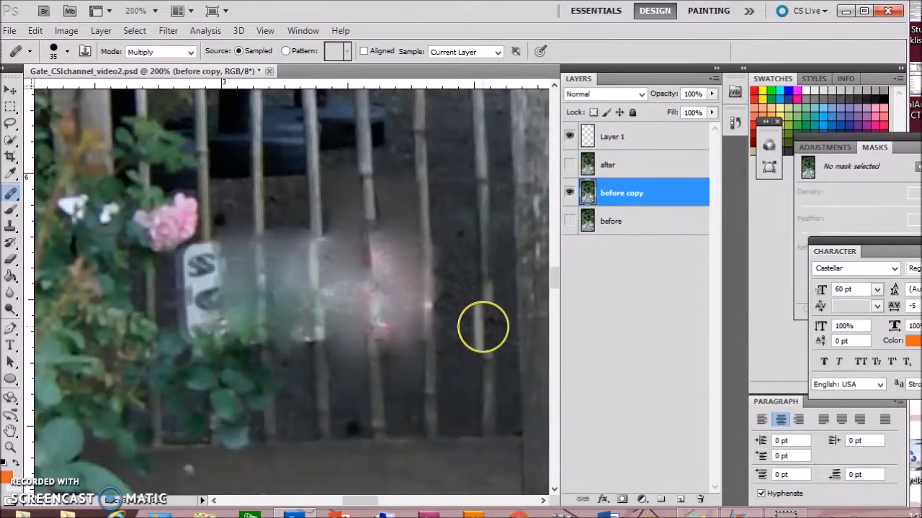
Paint over the red traces of the figure and the last letters near the pink rose with the Healing Brush
key(ctrl+minus)
key(ctrl+minus)
key(ctrl+minus)
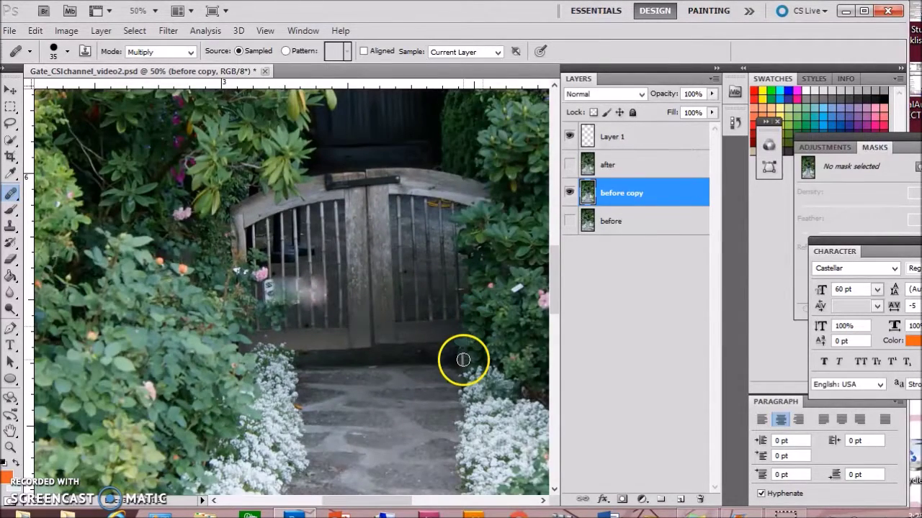
key(ctrl+plus)
key(ctrl+plus)
key(ctrl+plus)
key(ctrl+plus)
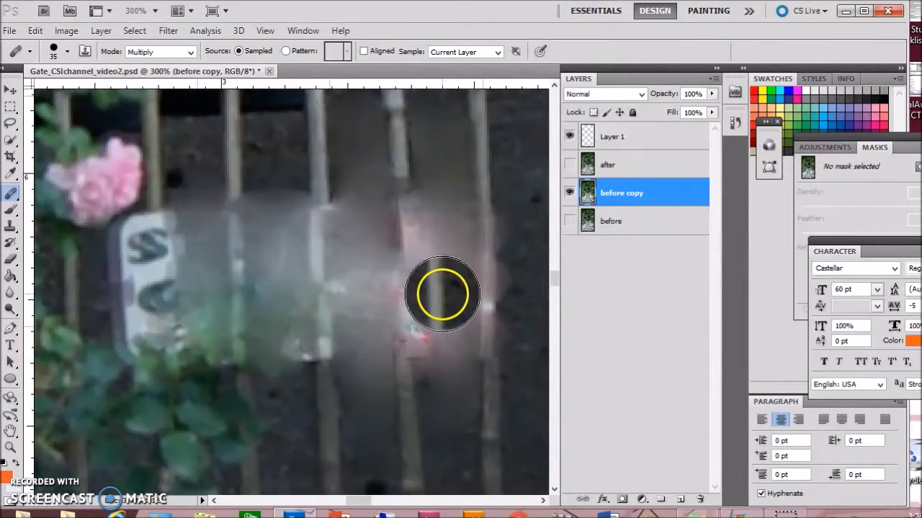
mouse_move(398, 288)
mouse_down()
mouse_move(405, 208)
mouse_move(408, 341)
mouse_move(399, 255)
mouse_up()
mouse_move(174, 230)
mouse_down()
mouse_move(173, 289)
mouse_move(163, 307)
mouse_move(166, 352)
mouse_up()
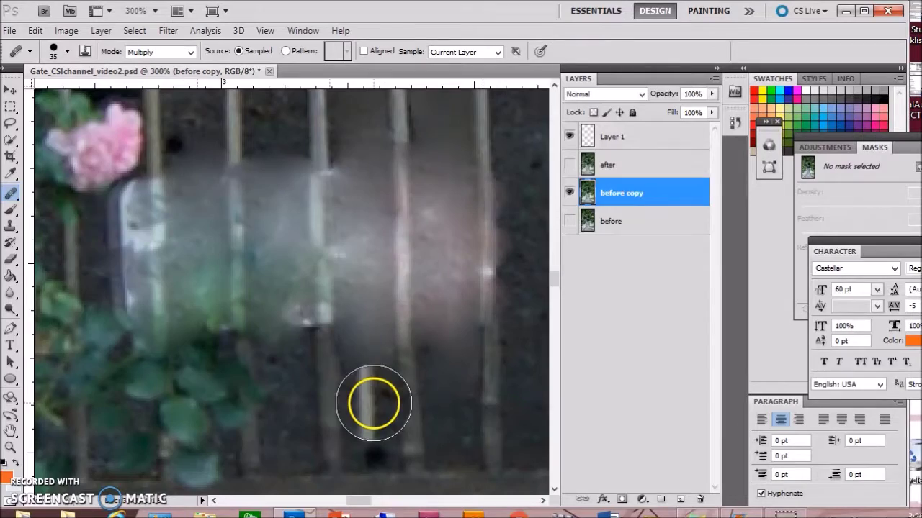
Dab over the smudged remains of the sign with the Healing Brush at size 150
key(ctrl+minus)
key(ctrl+minus)
key(ctrl+minus)
key(ctrl+minus)
key(ctrl+minus)
key(ctrl+minus)
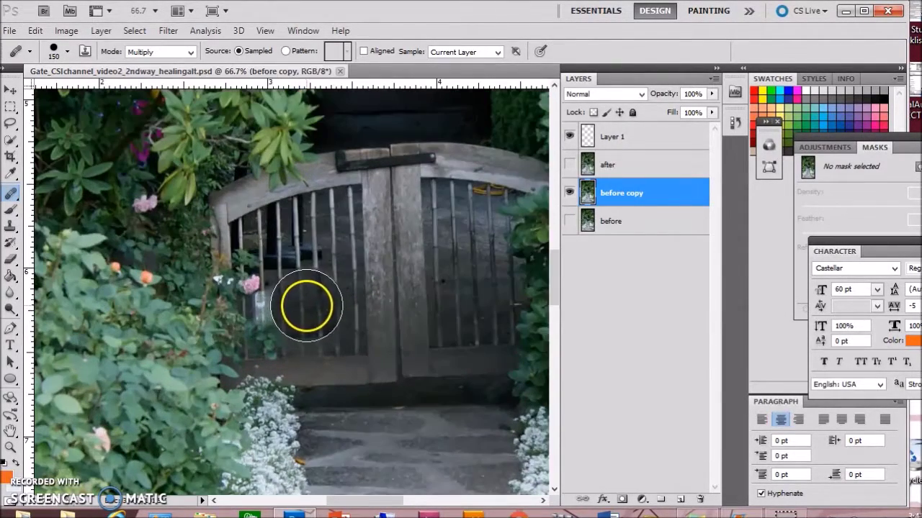
click(311, 304)
click(324, 333)
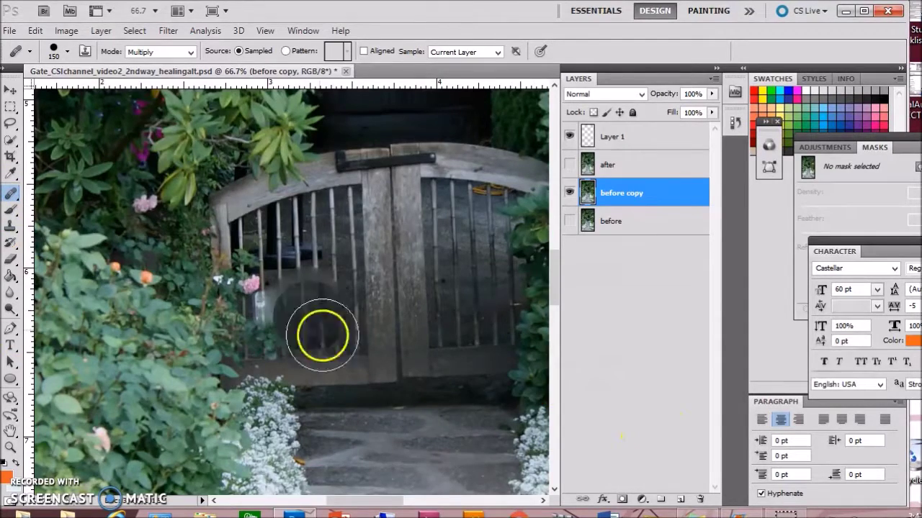
click(415, 472)
key(ctrl+plus)
key(ctrl+plus)
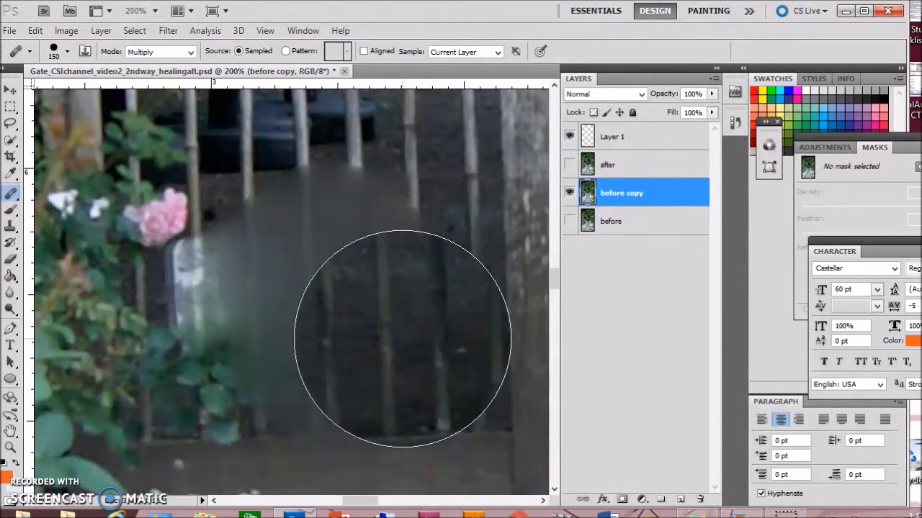
click(328, 322)
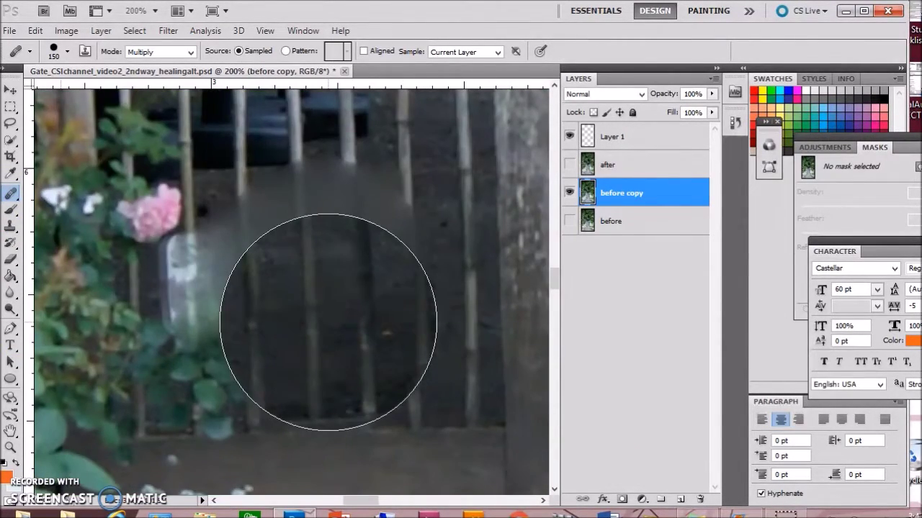
click(363, 261)
Reduce the Healing Brush to size 60 and touch up the blurred patch, sampling intact parts of the gate
key(bracketleft)
key(bracketleft)
key(bracketleft)
key(bracketleft)
key(bracketleft)
key(bracketleft)
click(370, 170)
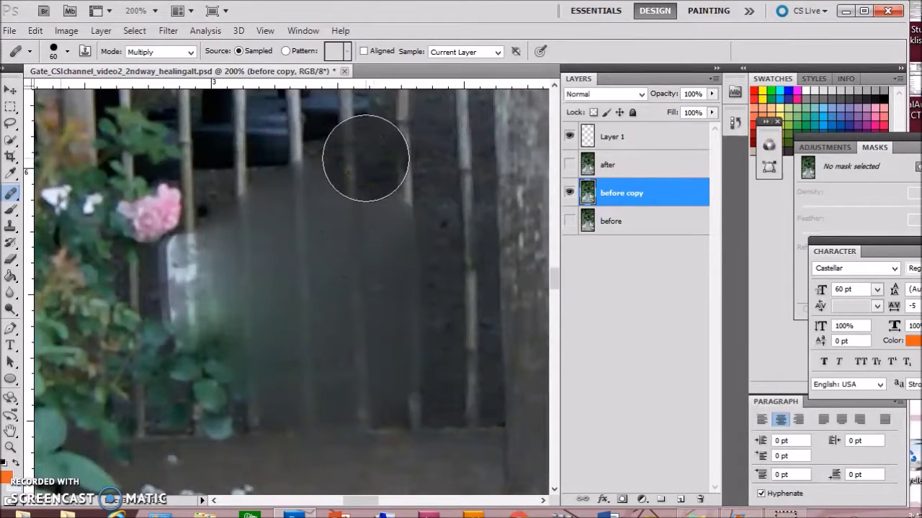
click(383, 151)
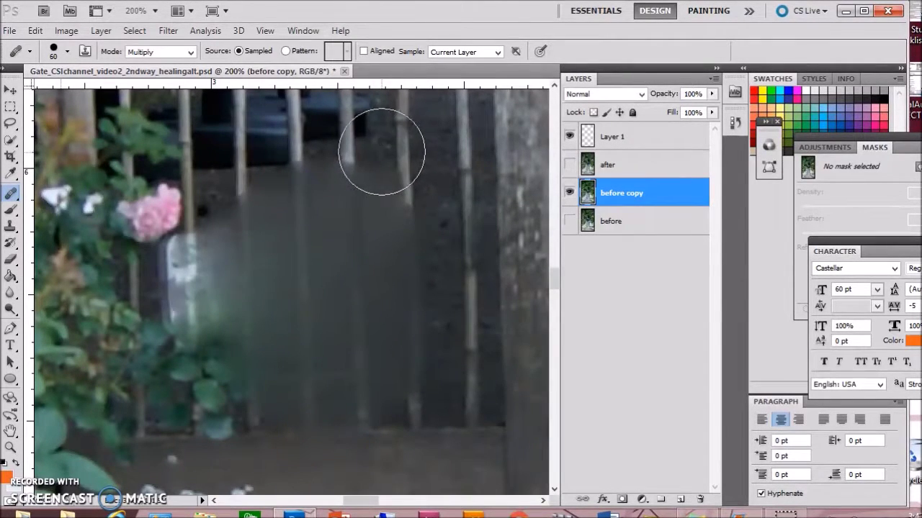
mouse_move(533, 309)
mouse_down()
mouse_move(503, 281)
mouse_move(454, 189)
mouse_move(495, 247)
mouse_move(403, 296)
mouse_up()
key(ctrl+minus)
alt+click(422, 291)
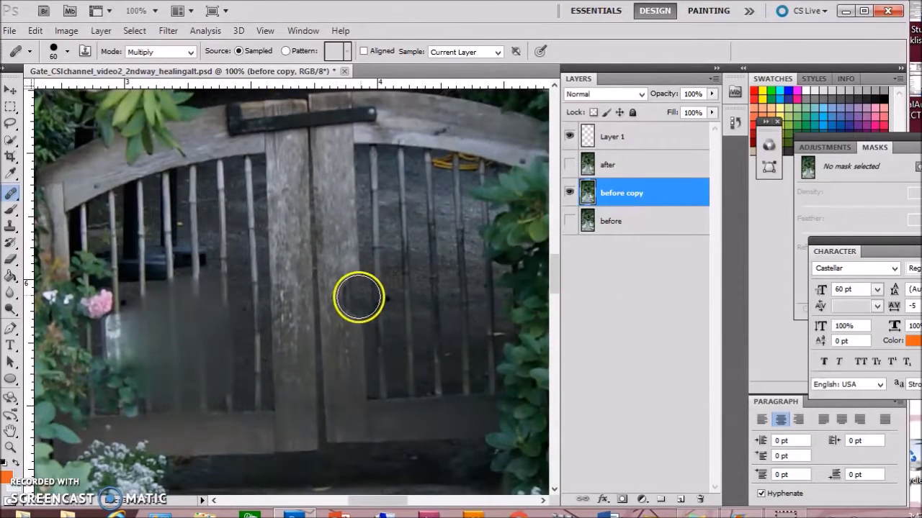
click(211, 318)
Switch the Healing Brush to Darken mode and dab over the smudged sign patch, sampling intact parts of the gate
click(180, 52)
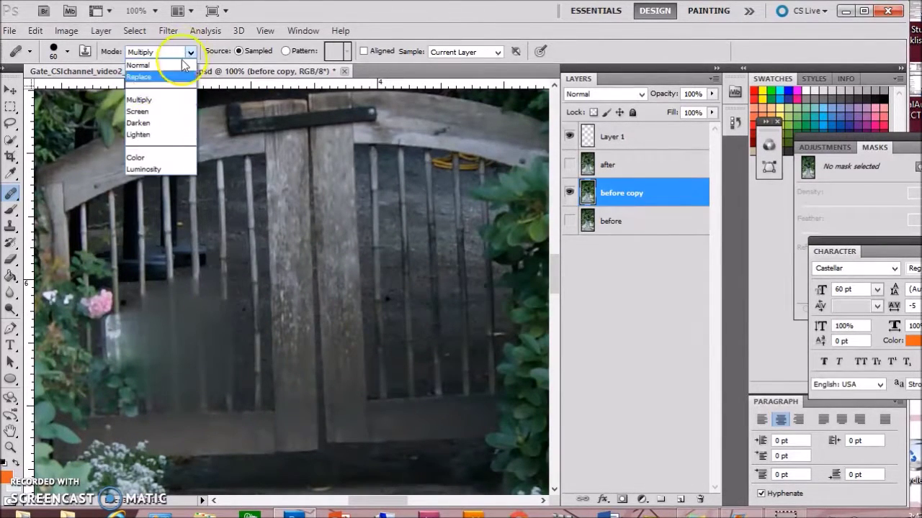
click(144, 120)
drag(223, 309, 210, 296)
mouse_move(252, 422)
mouse_down()
mouse_move(228, 403)
mouse_move(214, 359)
mouse_up()
click(185, 298)
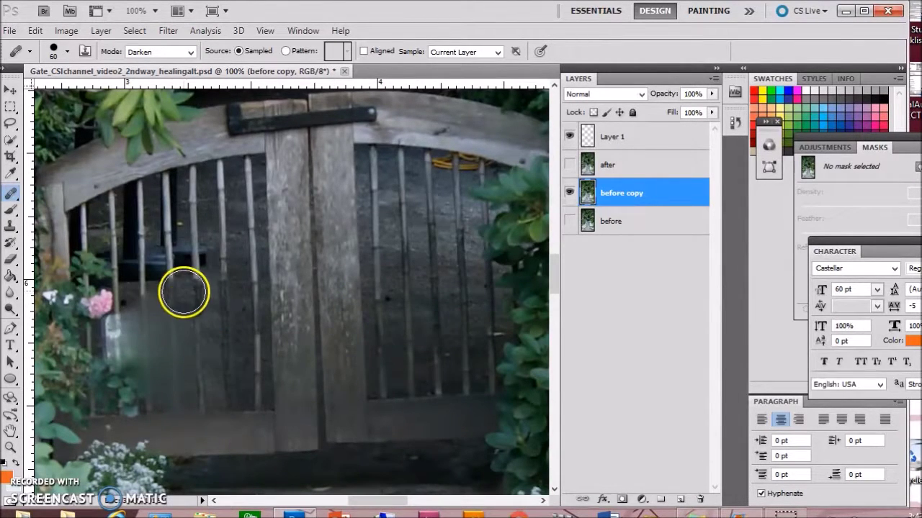
click(185, 327)
click(185, 354)
click(397, 324)
alt+click(383, 326)
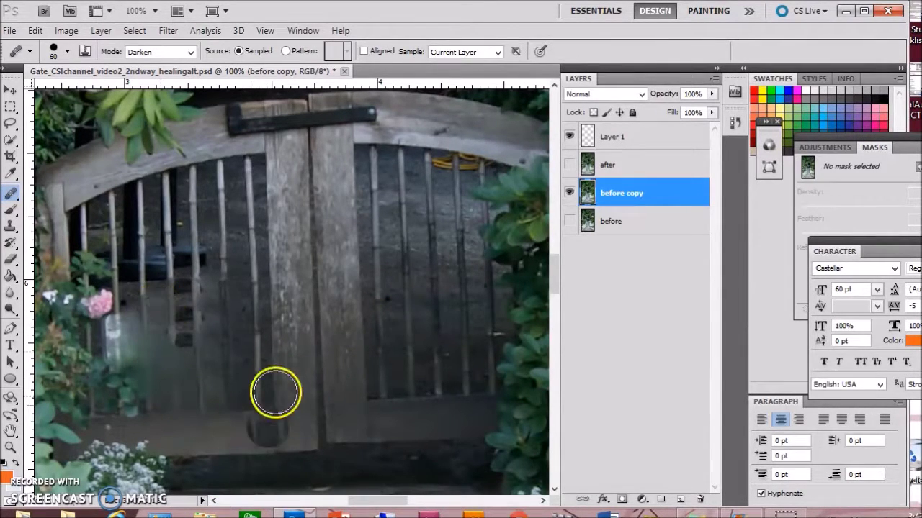
alt+click(155, 251)
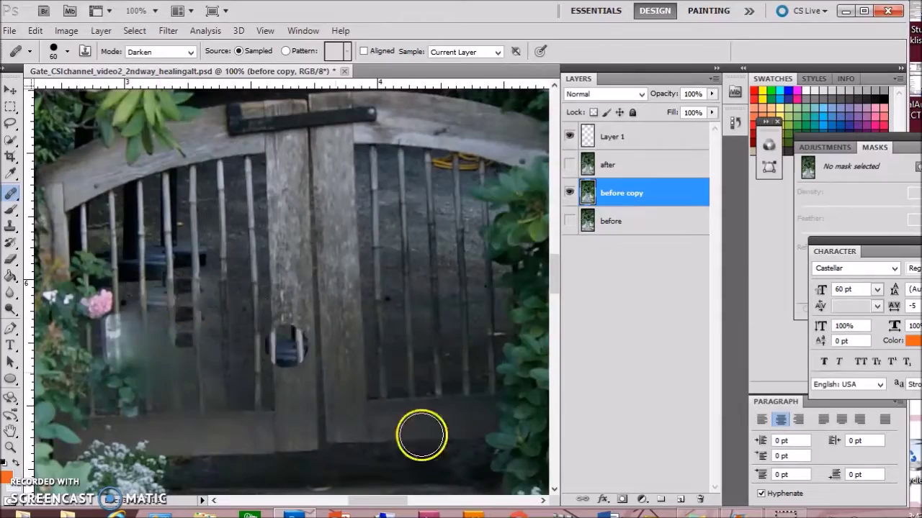
Examine the gate repair within the whole garden photo and again in close-up
key(ctrl+minus)
key(ctrl+minus)
key(ctrl+minus)
key(ctrl+minus)
key(ctrl+minus)
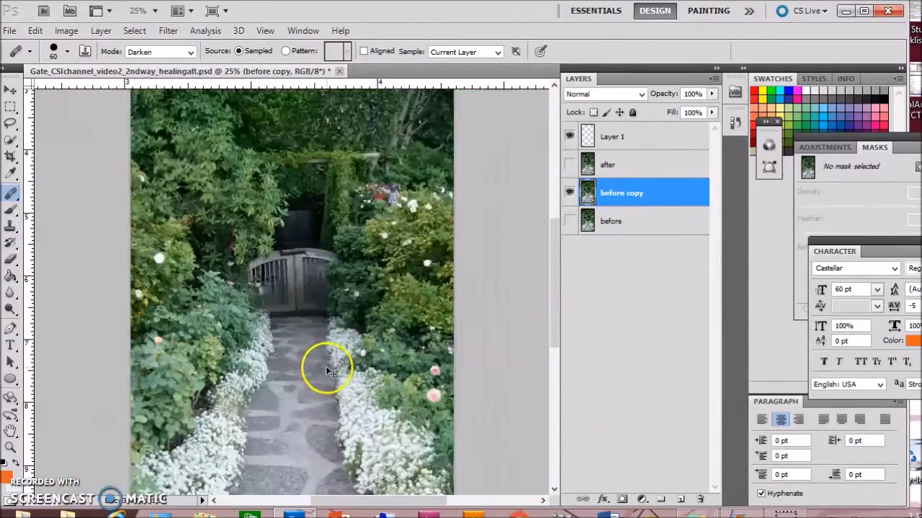
key(ctrl+plus)
key(ctrl+plus)
key(ctrl+plus)
key(ctrl+plus)
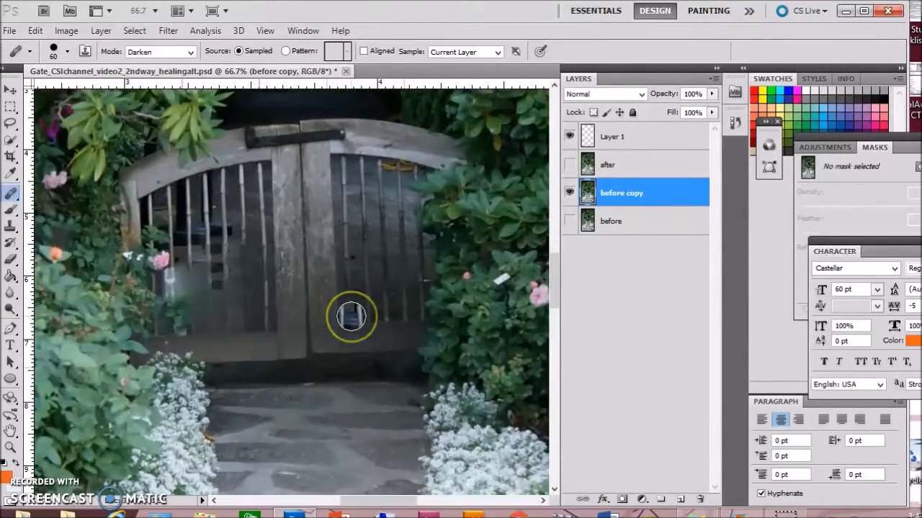
Rebuild the lower bars on the gate's left half with the Healing Brush, sampling the lower bar ends on the right half
key(alt)
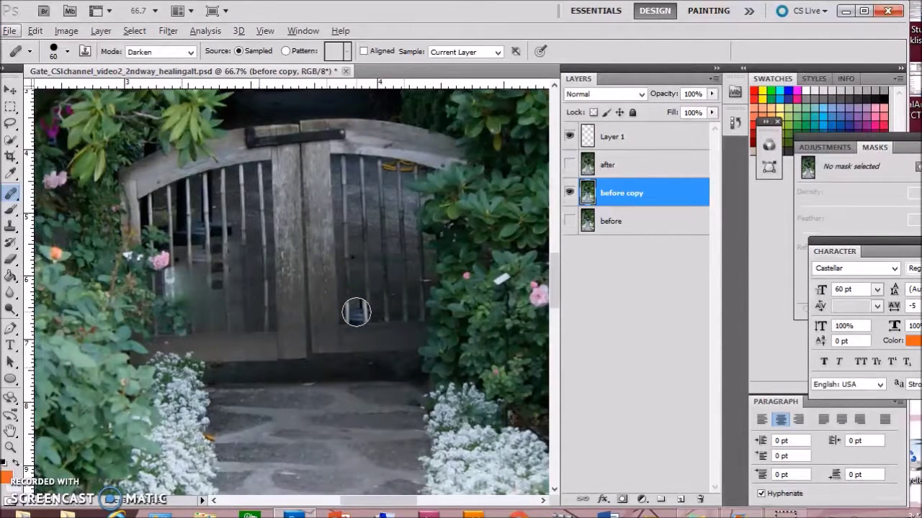
alt+click(360, 311)
click(220, 325)
alt+click(368, 315)
click(237, 324)
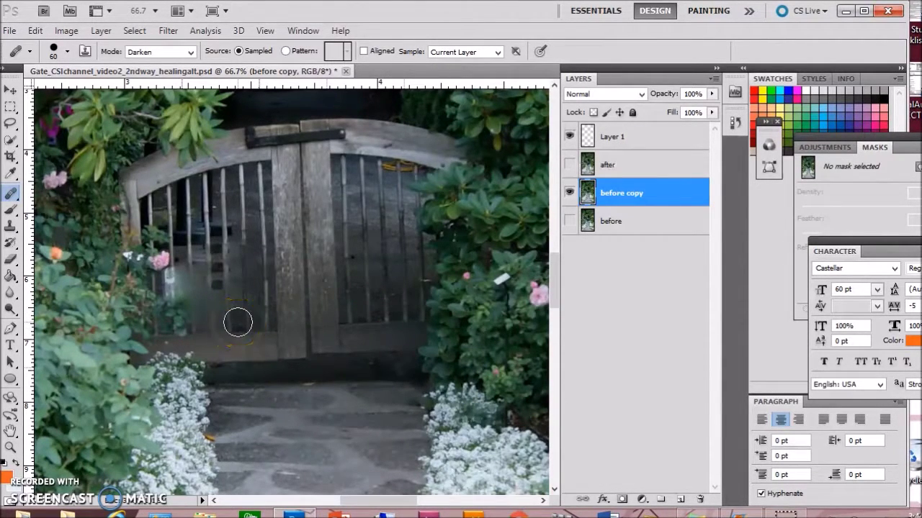
alt+click(395, 311)
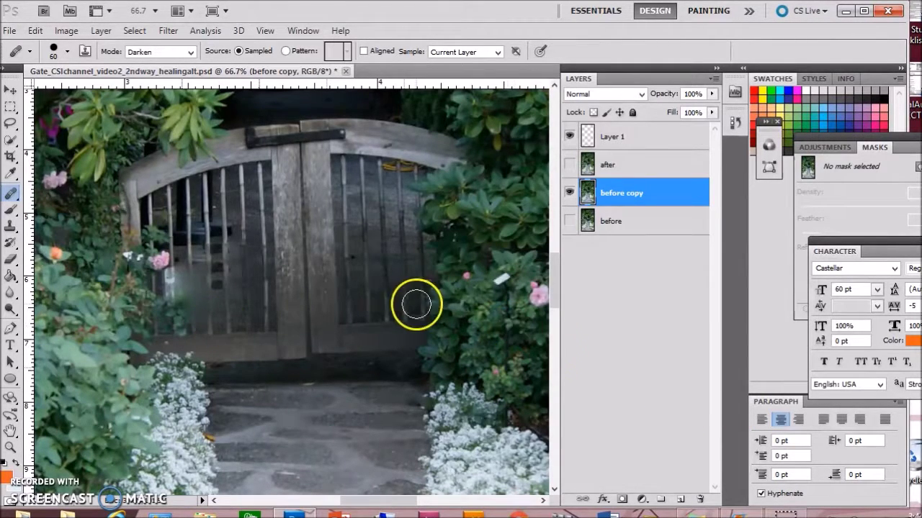
Paint over the pale streak beside the pink rose and touch up the nearby gate bars, reducing the Healing Brush to size 20
mouse_move(179, 284)
mouse_down()
mouse_move(327, 273)
mouse_move(142, 283)
mouse_move(425, 278)
mouse_move(127, 292)
mouse_move(163, 282)
mouse_move(260, 287)
mouse_move(228, 316)
mouse_move(257, 222)
mouse_move(368, 209)
mouse_up()
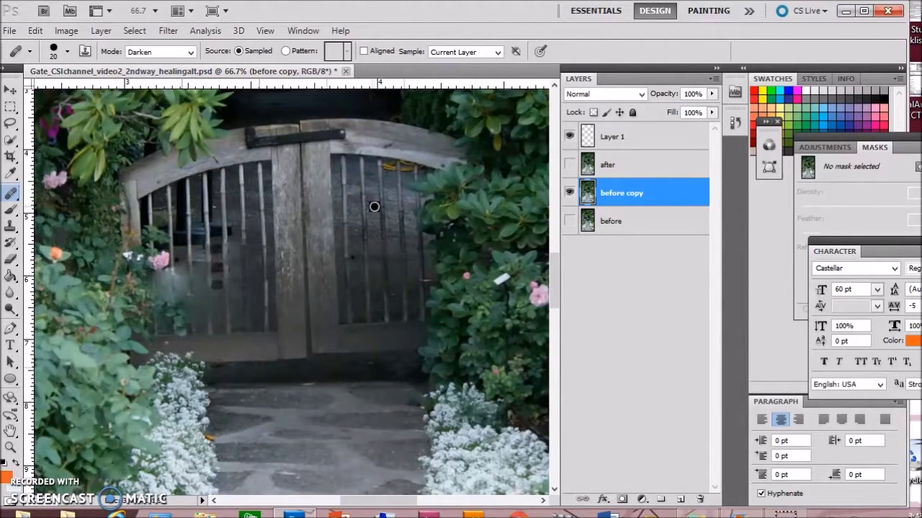
drag(214, 245, 246, 241)
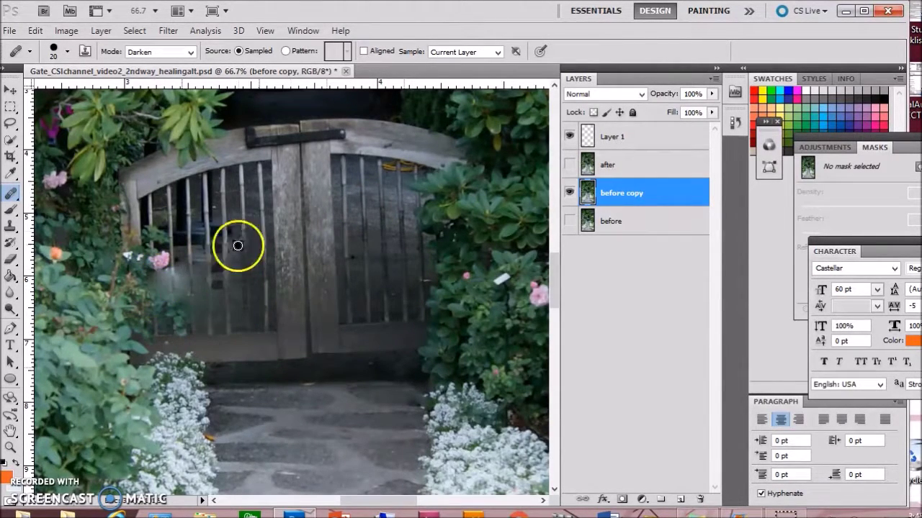
drag(185, 296, 216, 296)
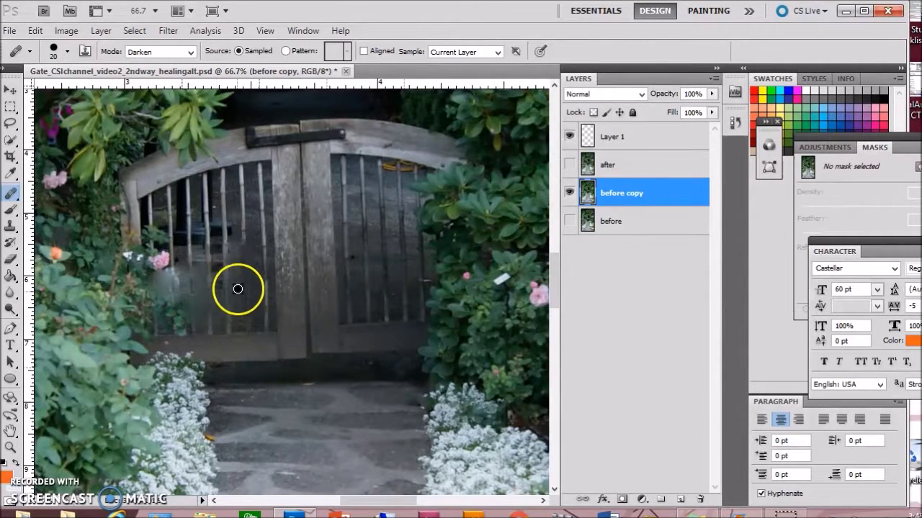
Retouch the hazy patch below the pink rose with the Healing Brush, varying its size between 20 and 60
key(bracketright)
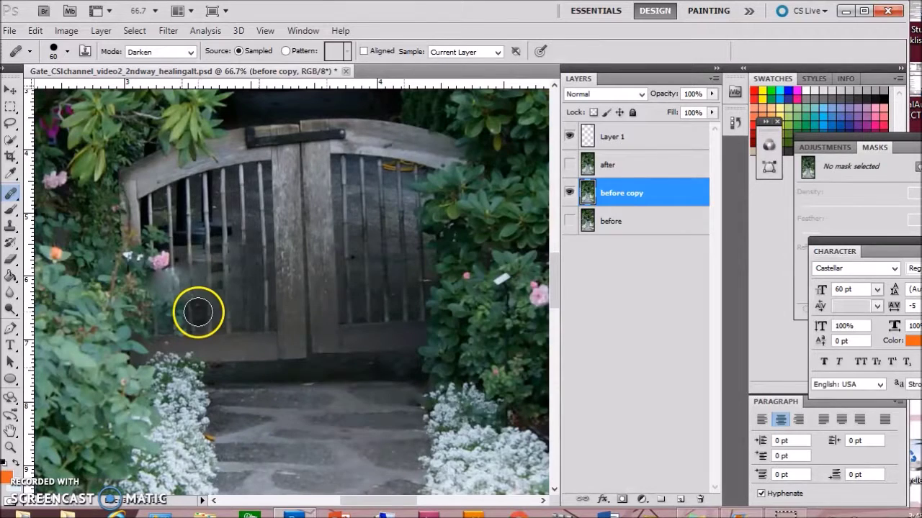
mouse_move(130, 301)
mouse_down()
mouse_move(165, 281)
mouse_move(108, 312)
mouse_move(171, 281)
mouse_move(236, 299)
mouse_up()
key(ctrl+z)
key(bracketleft)
key(bracketleft)
key(bracketleft)
key(bracketleft)
key(bracketleft)
key(bracketleft)
key(bracketleft)
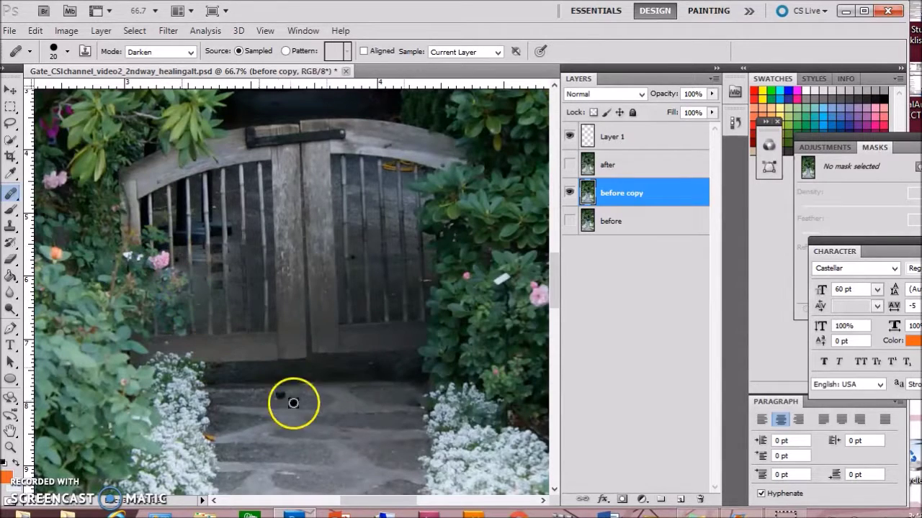
key(bracketright)
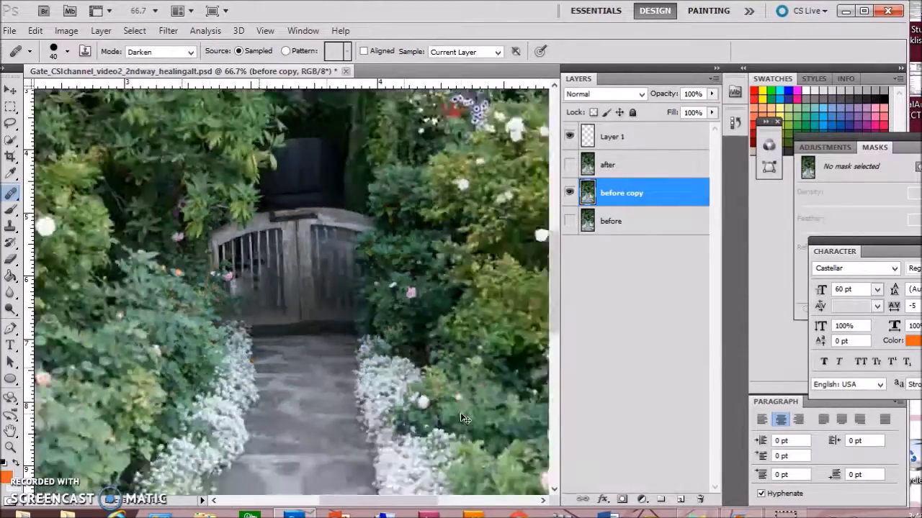
Compare the retouched before copy layer with the original before layer by toggling their visibility
key(ctrl+minus)
key(ctrl+minus)
key(ctrl+minus)
click(570, 221)
click(571, 193)
click(570, 193)
Start saving the retouched photo under a new file name in Photoshop format
click(10, 31)
click(29, 251)
click(569, 291)
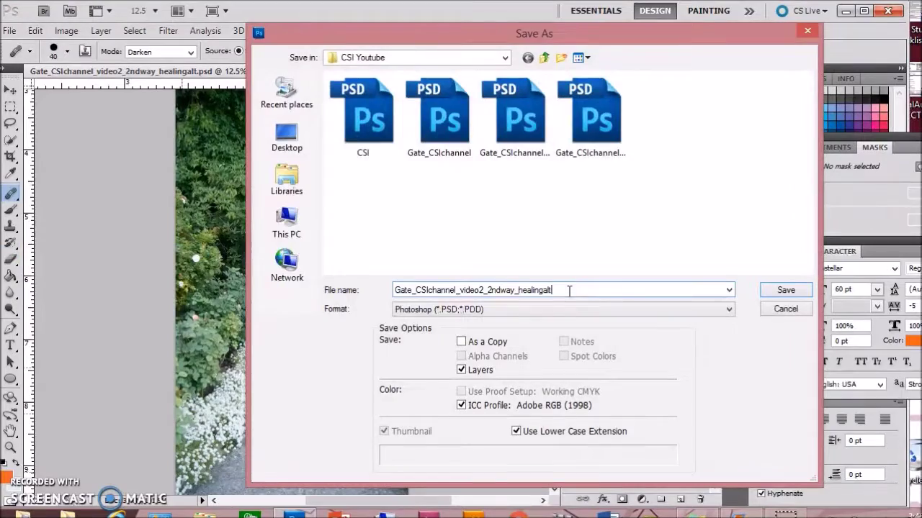